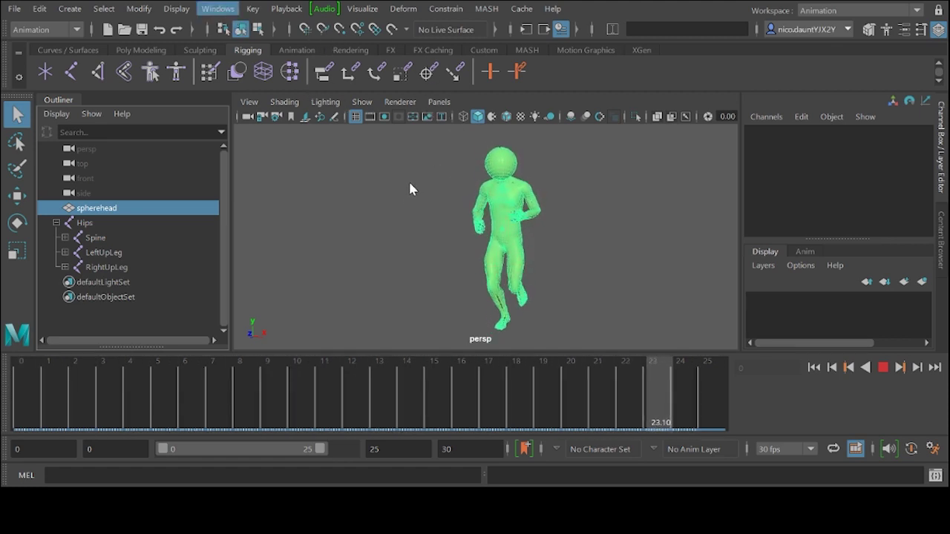
click(650, 252)
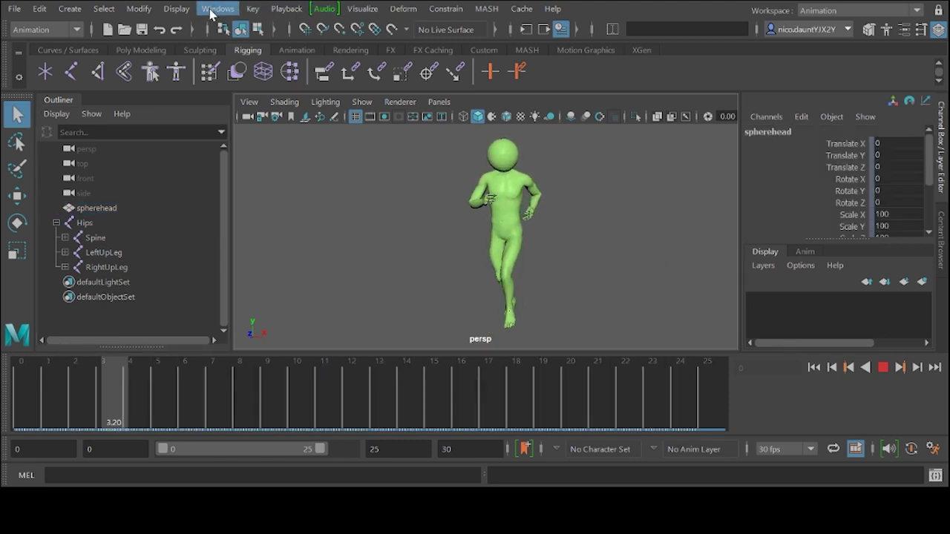
click(397, 96)
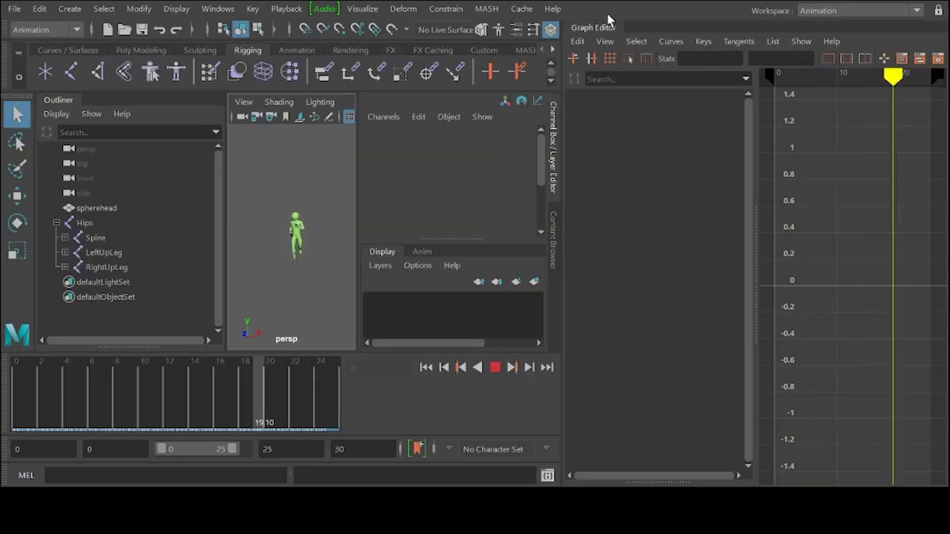
drag(608, 30, 300, 262)
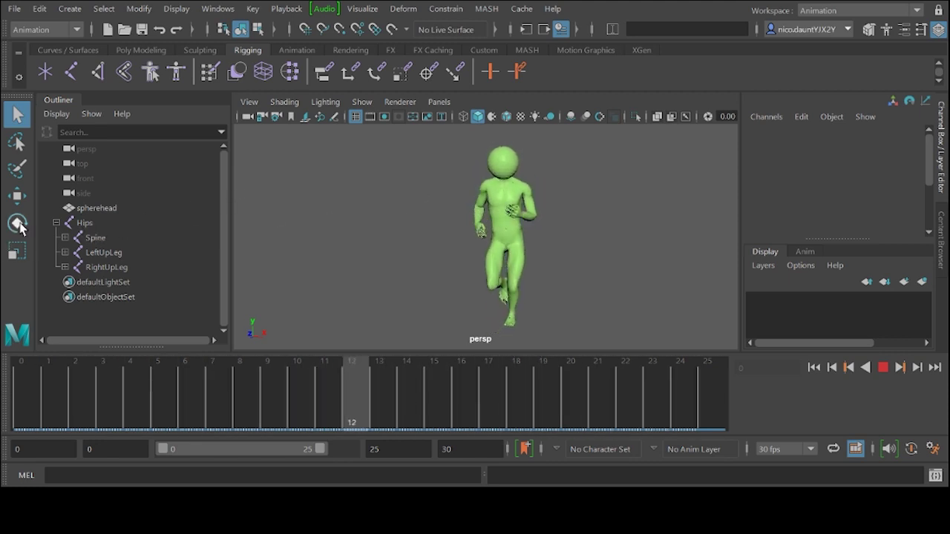
Step: Stop playback at frame 17.90 and select the Hips root joint
click(107, 210)
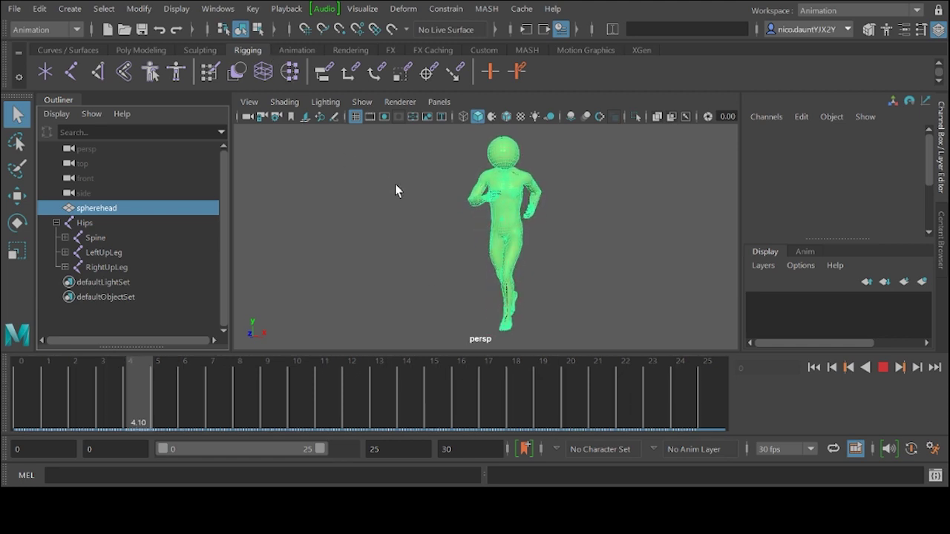
click(882, 367)
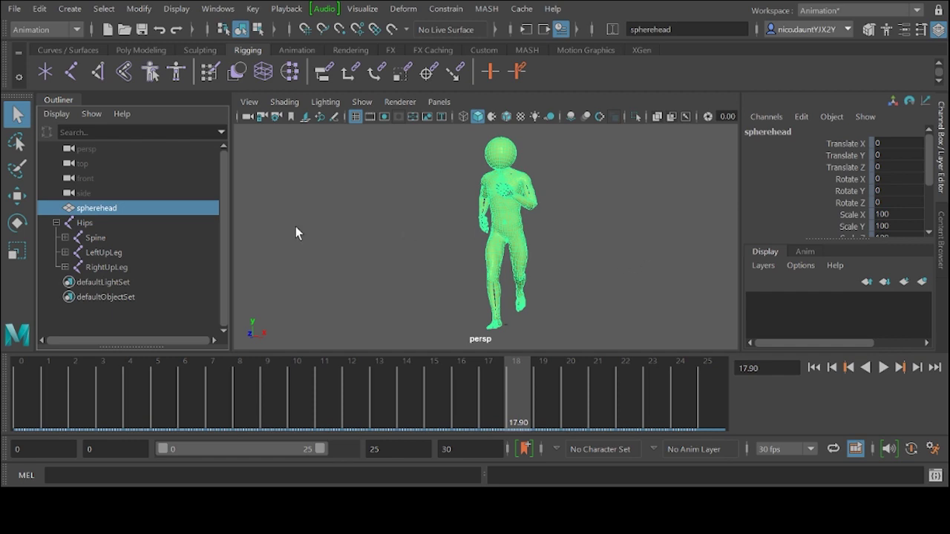
click(77, 224)
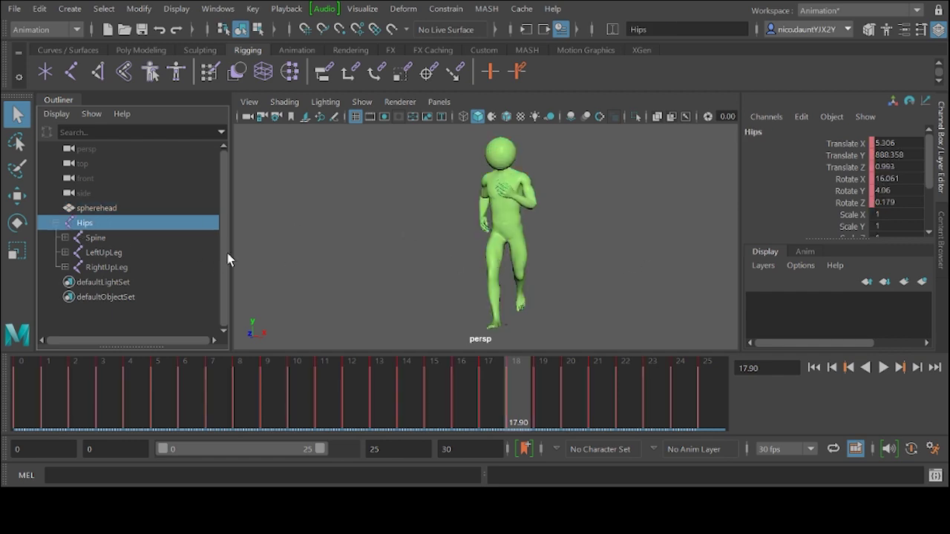
Step: Expand the Spine chain down to the LeftShoulder joint and select it
scroll(492, 173, up, 2)
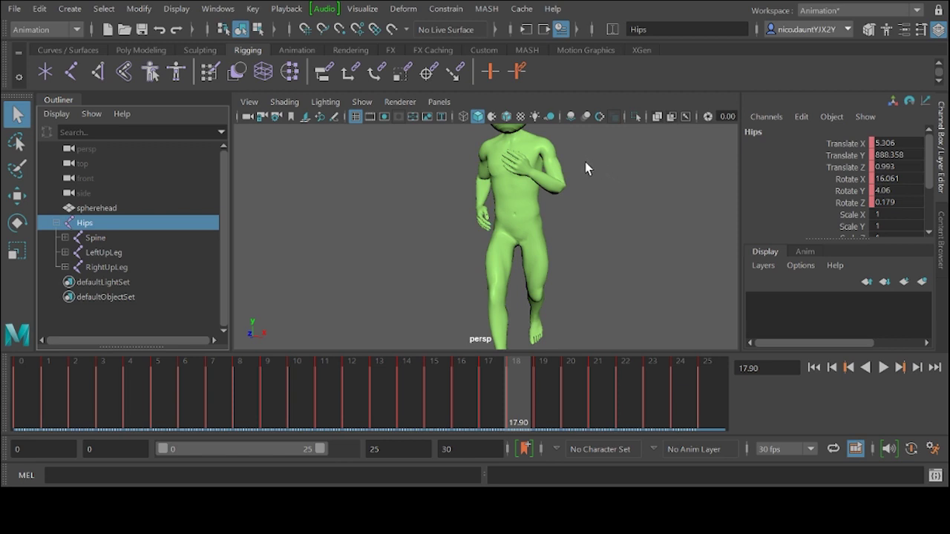
alt+middle_drag(586, 169, 576, 255)
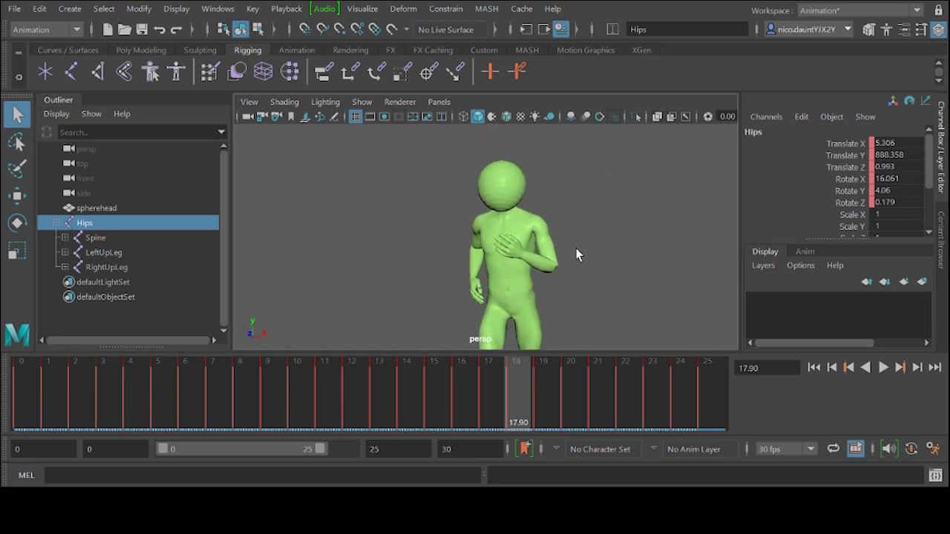
click(66, 238)
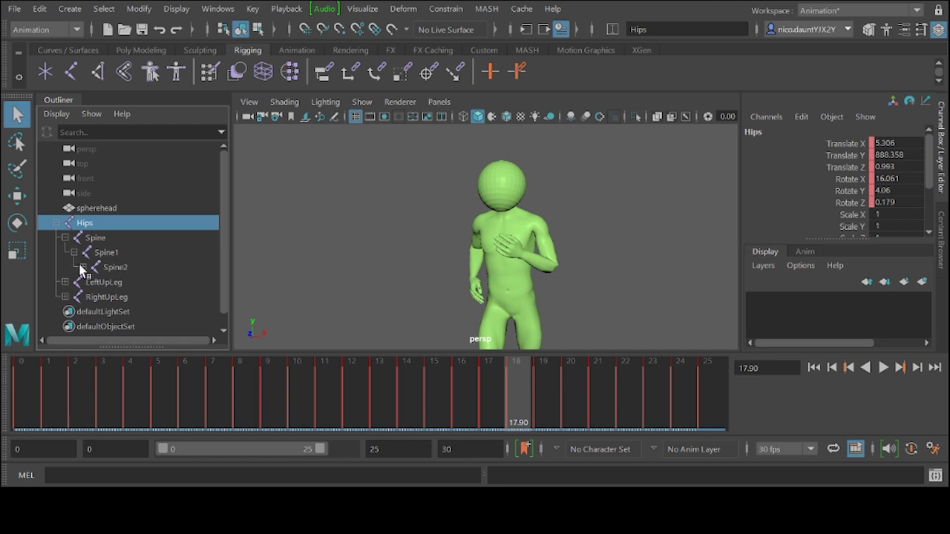
scroll(122, 285, down, 1)
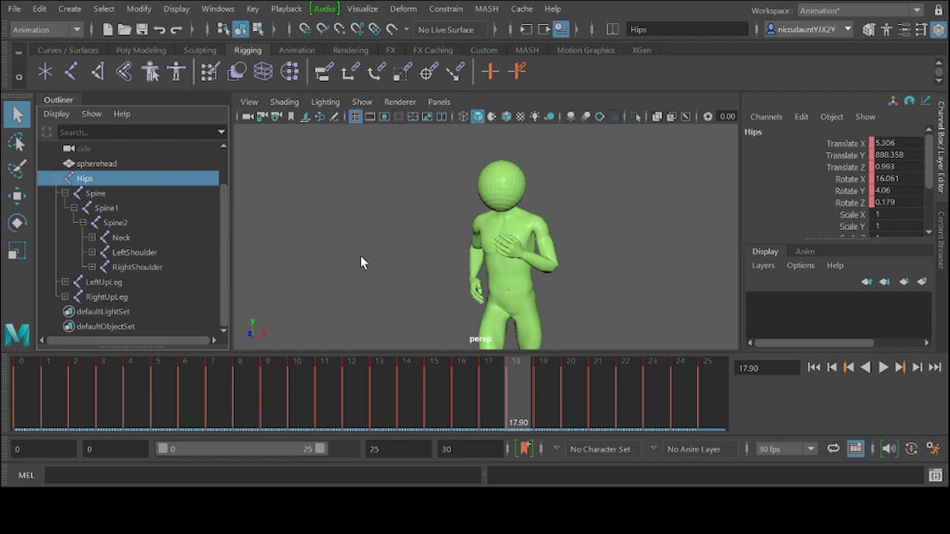
click(141, 256)
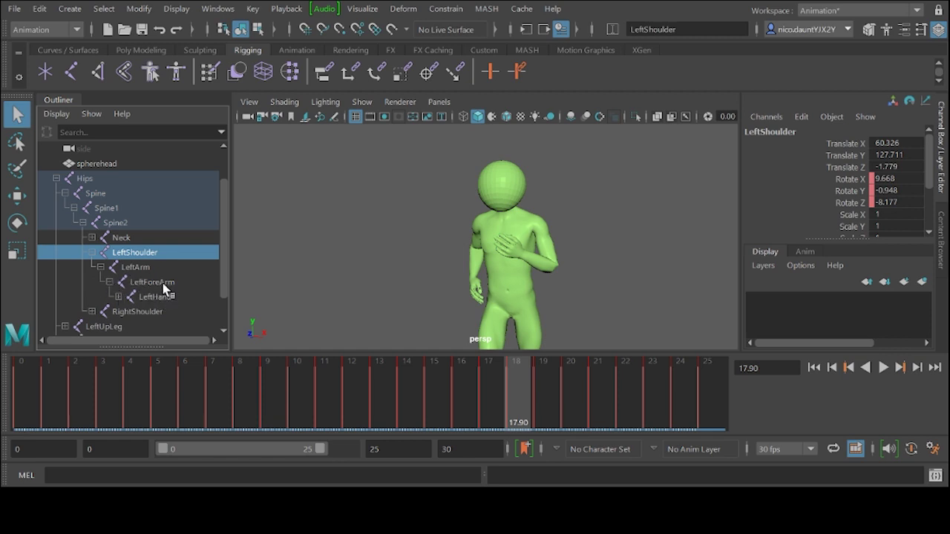
Step: Create a left_arm animation layer from LeftShoulder, LeftArm and LeftForeArm above BaseAnimation
shift+click(165, 285)
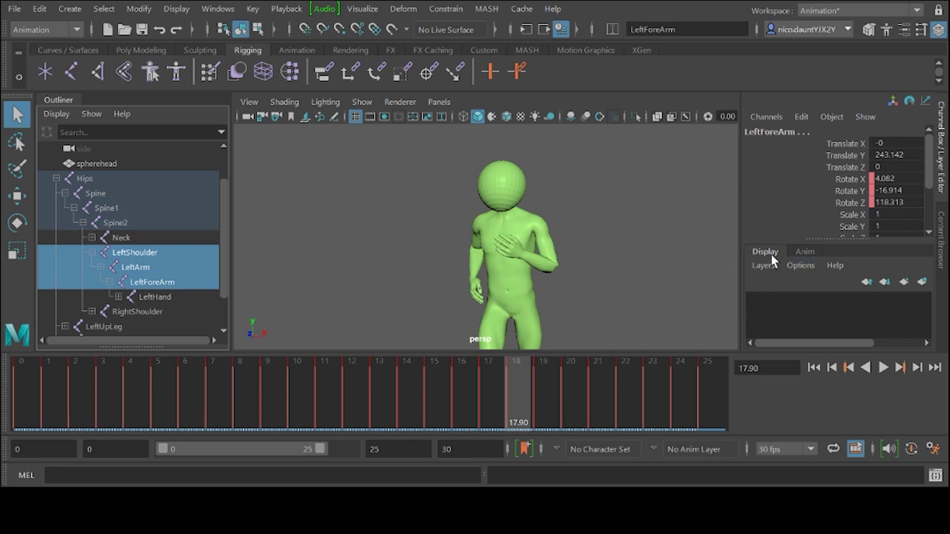
click(803, 252)
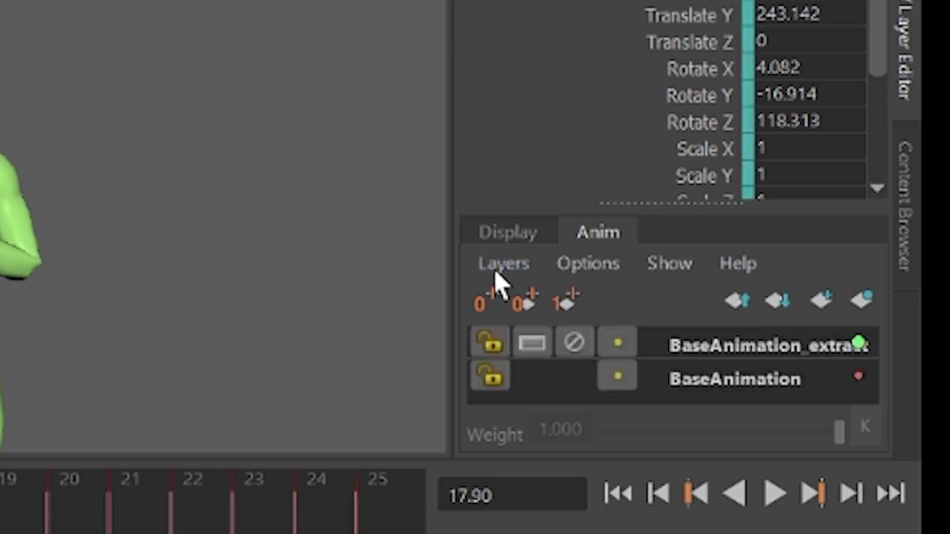
key(ctrl+z)
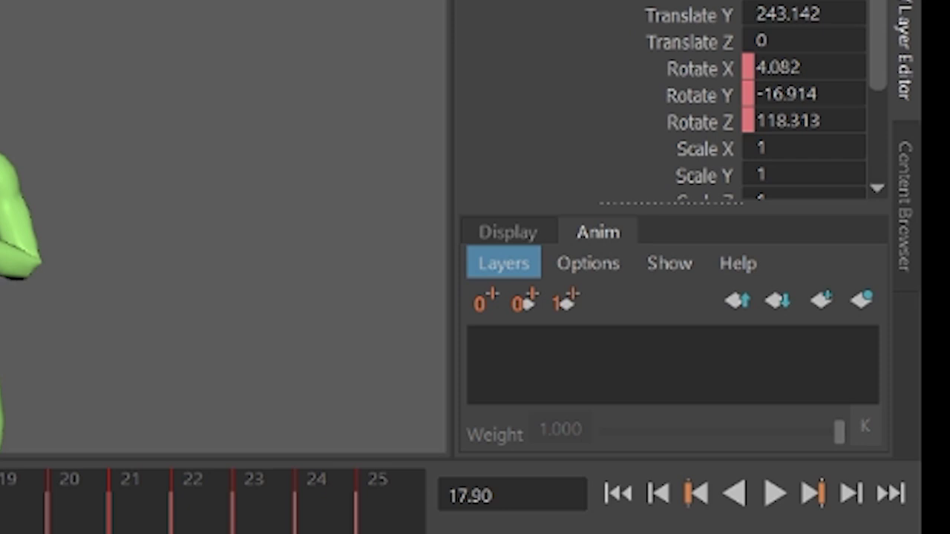
click(519, 304)
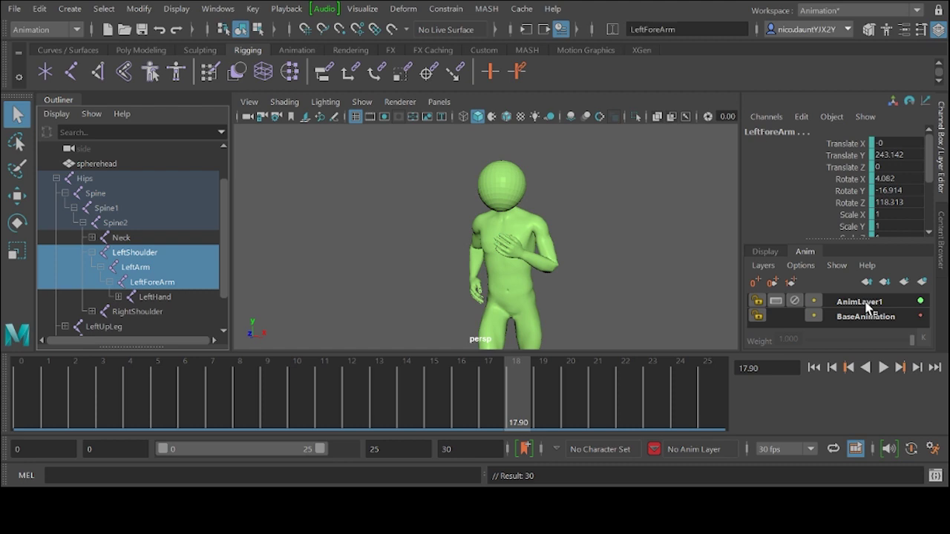
click(869, 306)
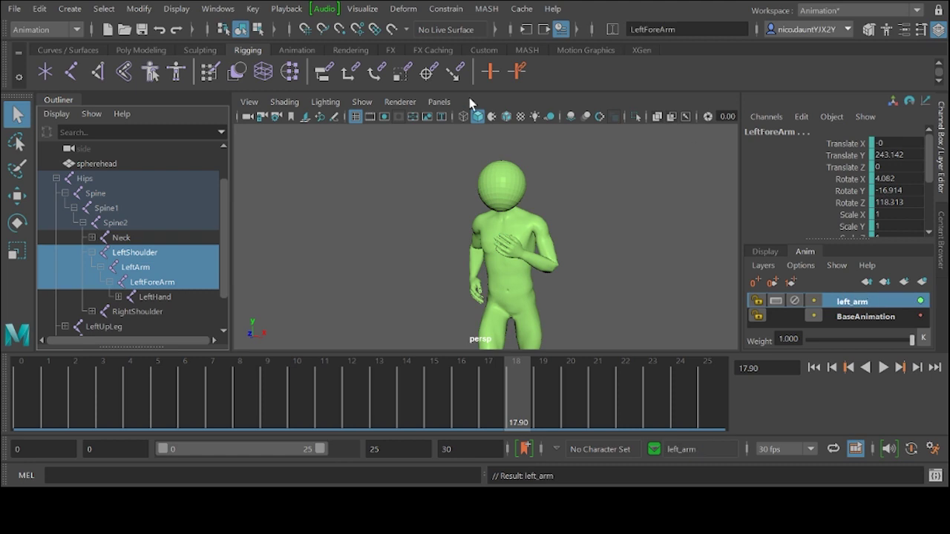
Step: Rotate LeftShoulder and LeftArm to lift the left upper arm up and outward
click(133, 252)
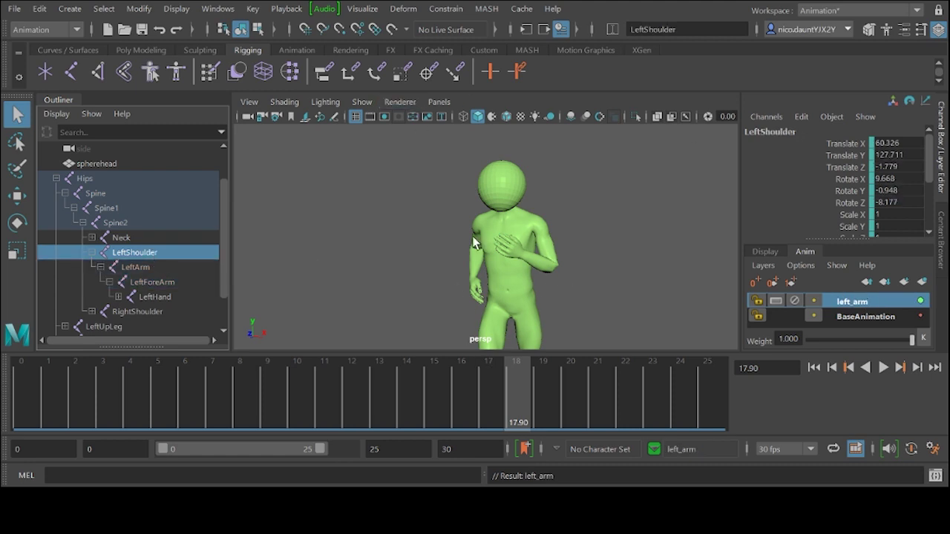
scroll(490, 207, up, 2)
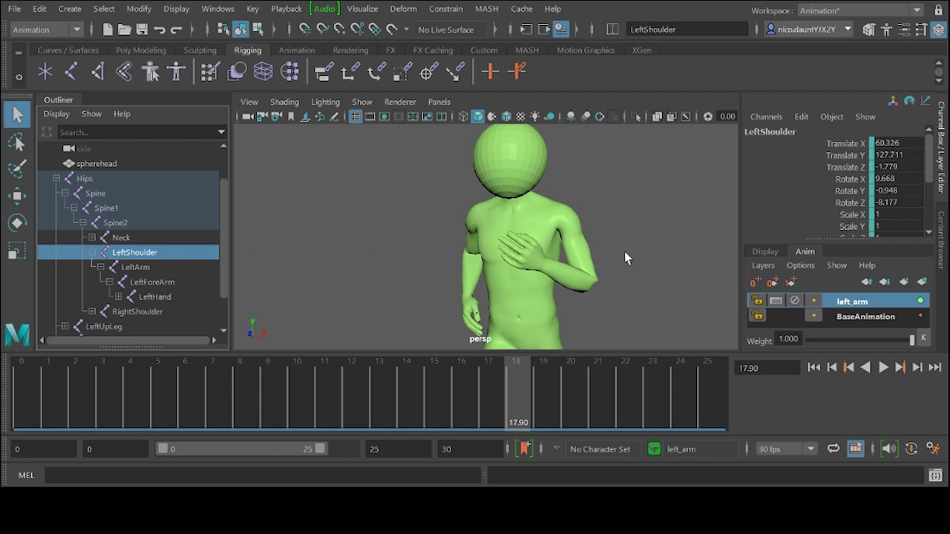
key(e)
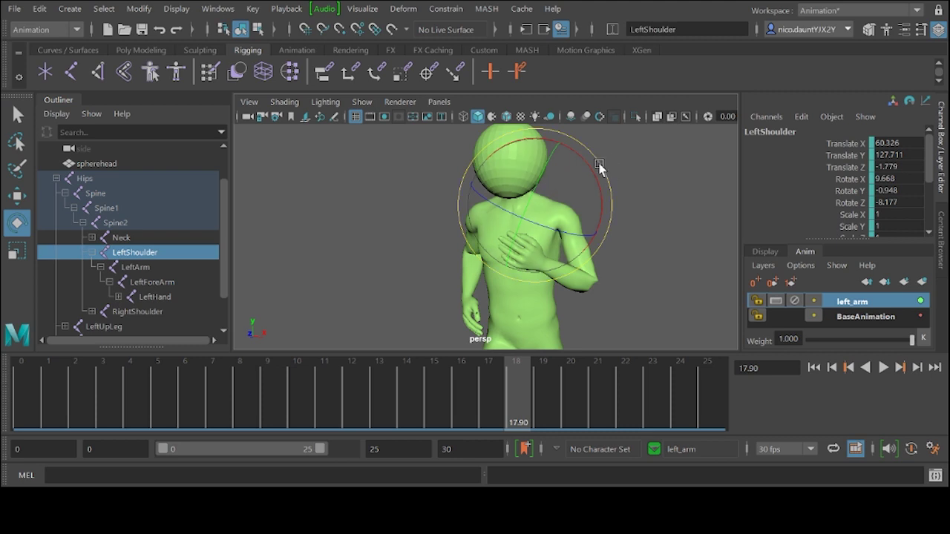
drag(601, 168, 568, 151)
click(213, 268)
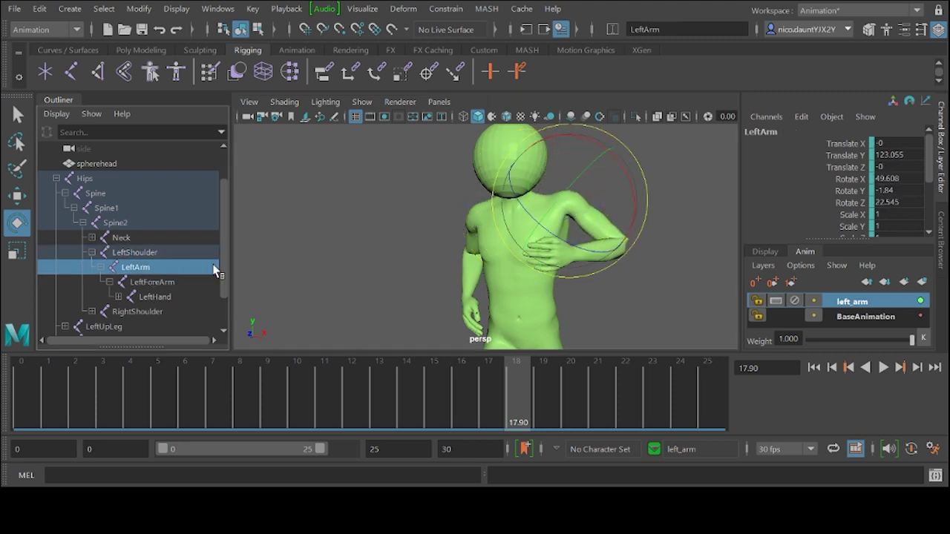
drag(640, 187, 619, 139)
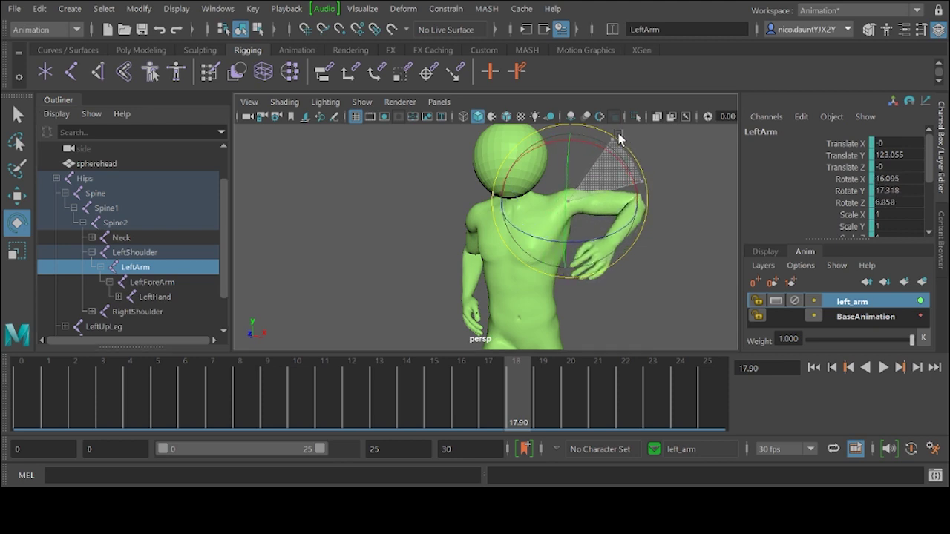
scroll(167, 298, down, 2)
alt+drag(639, 208, 659, 199)
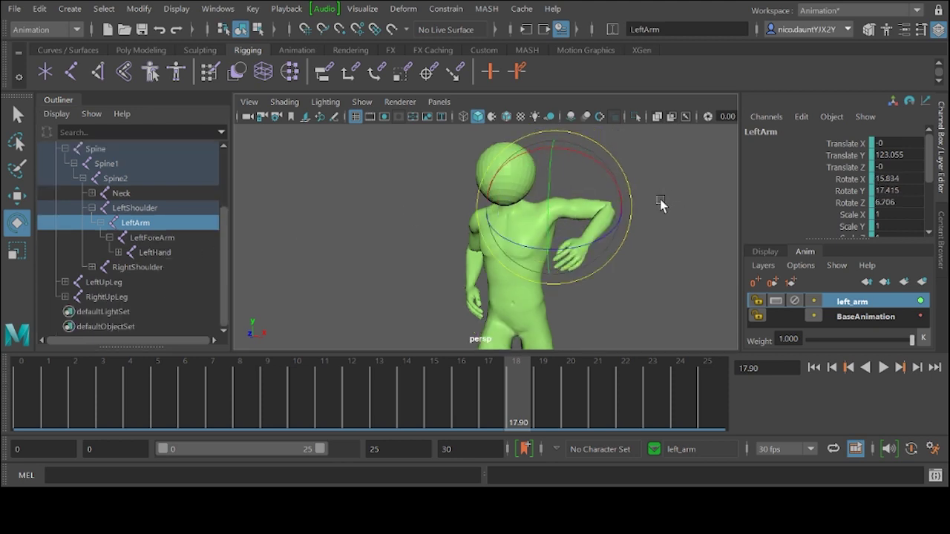
Step: Rotate LeftForeArm out straight, then upward into a raised pose
click(159, 239)
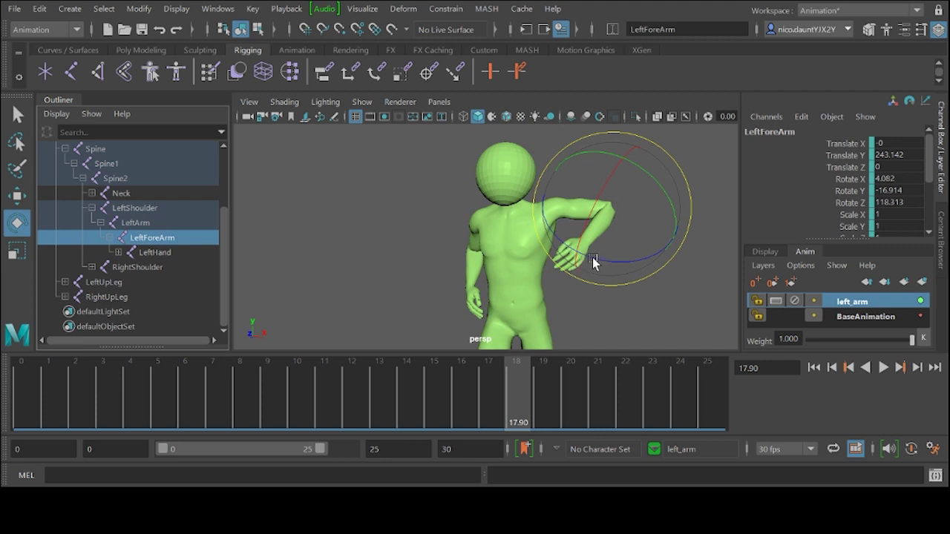
drag(594, 261, 704, 241)
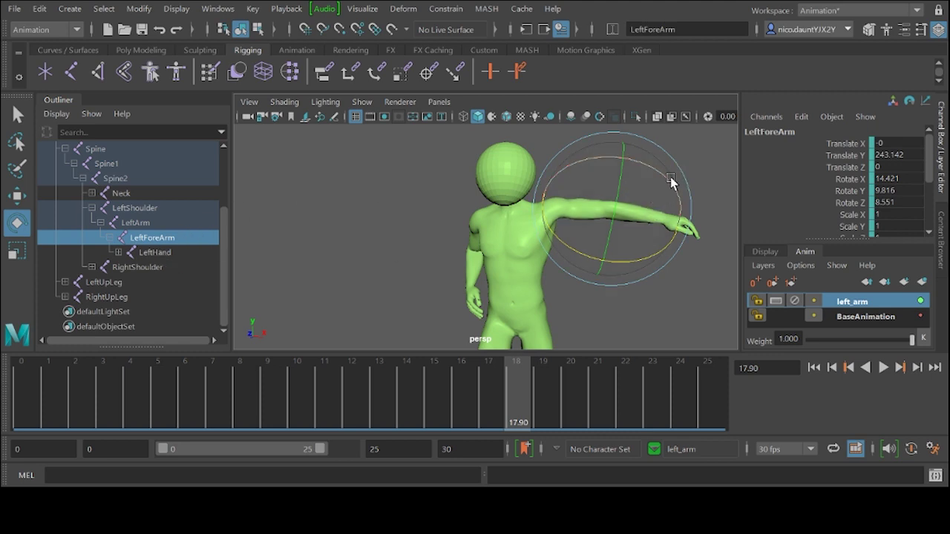
drag(674, 183, 564, 157)
Step: Key the LeftHand joint's pose at frame 17.90
click(154, 252)
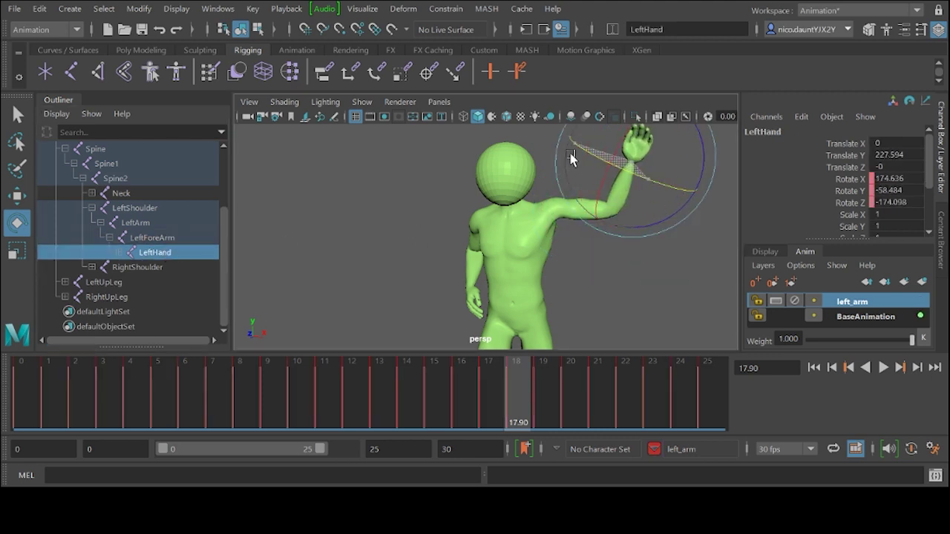
alt+drag(653, 247, 612, 245)
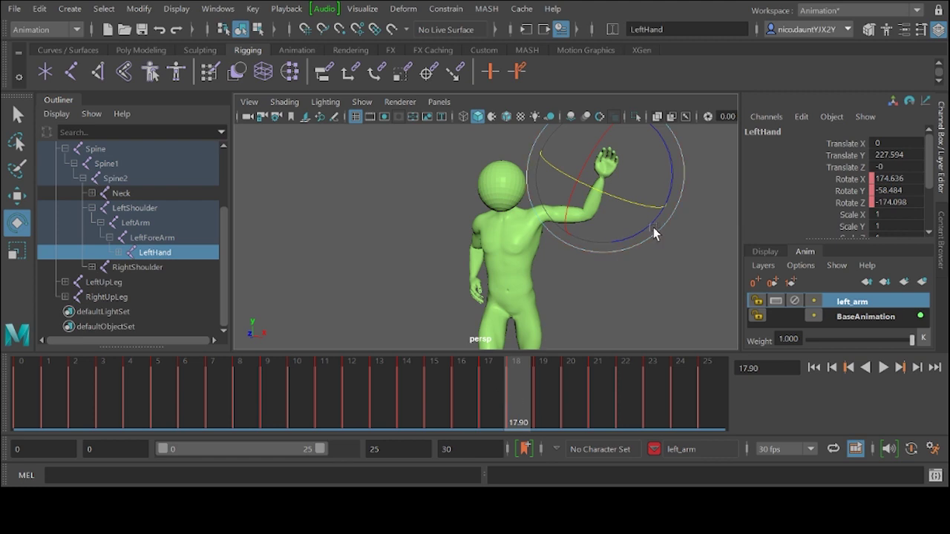
key(s)
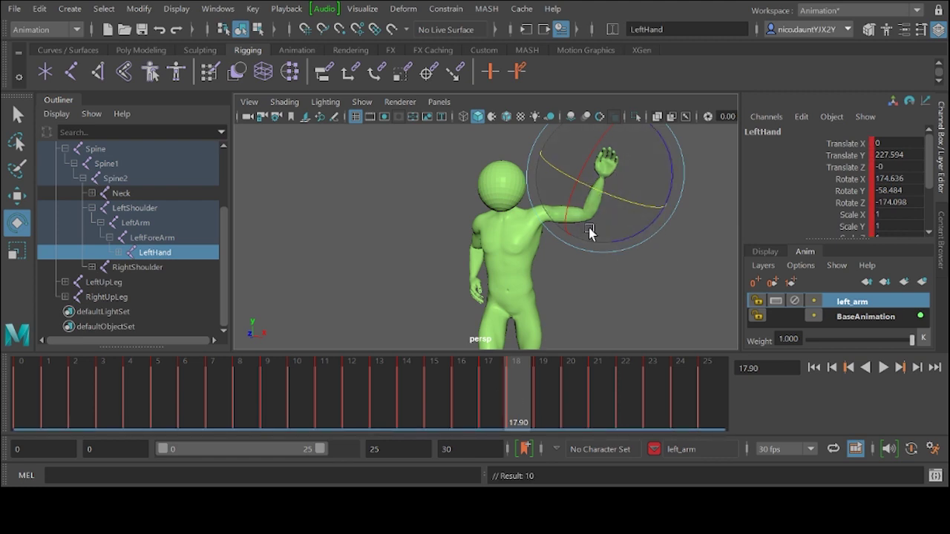
Step: Rotate LeftForeArm forward, raise LeftArm, adjust LeftShoulder, then return to frame 0
click(152, 237)
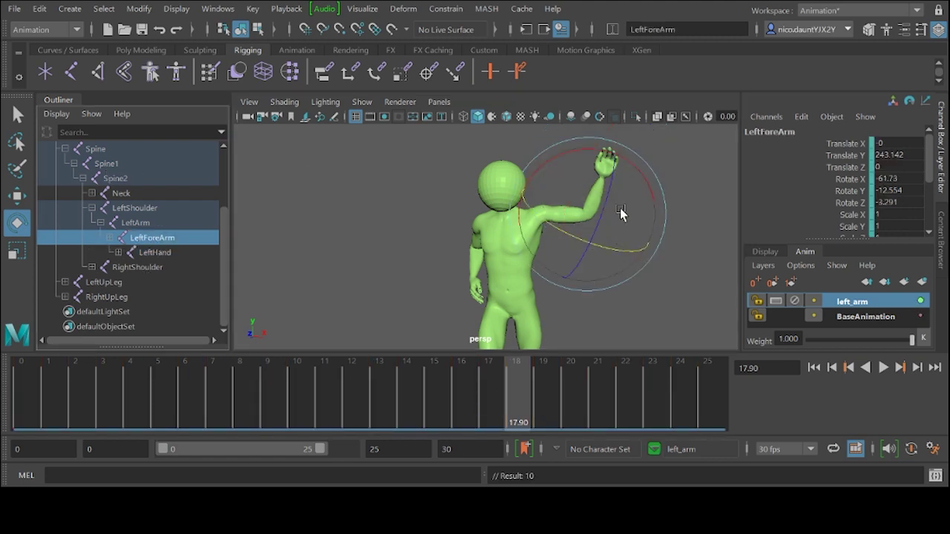
drag(621, 214, 600, 217)
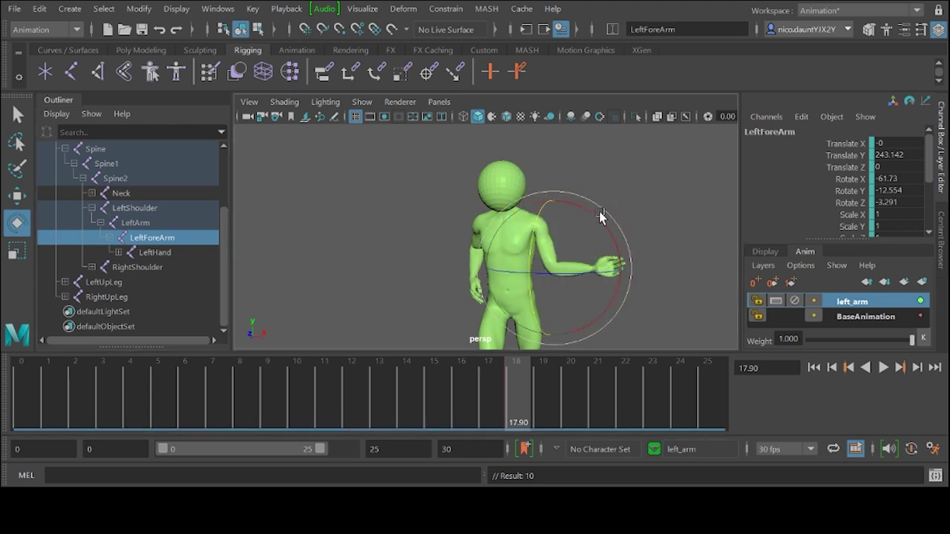
click(141, 223)
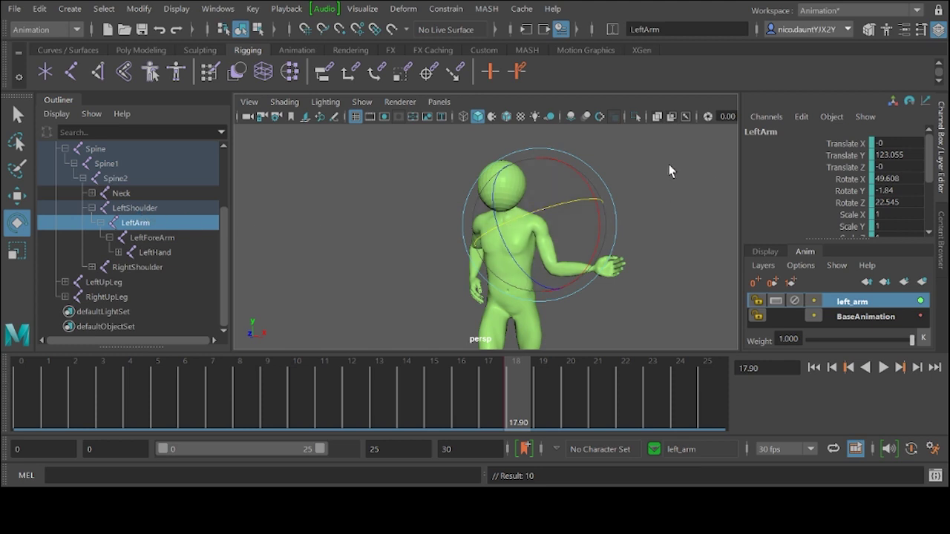
drag(612, 205, 588, 141)
click(164, 209)
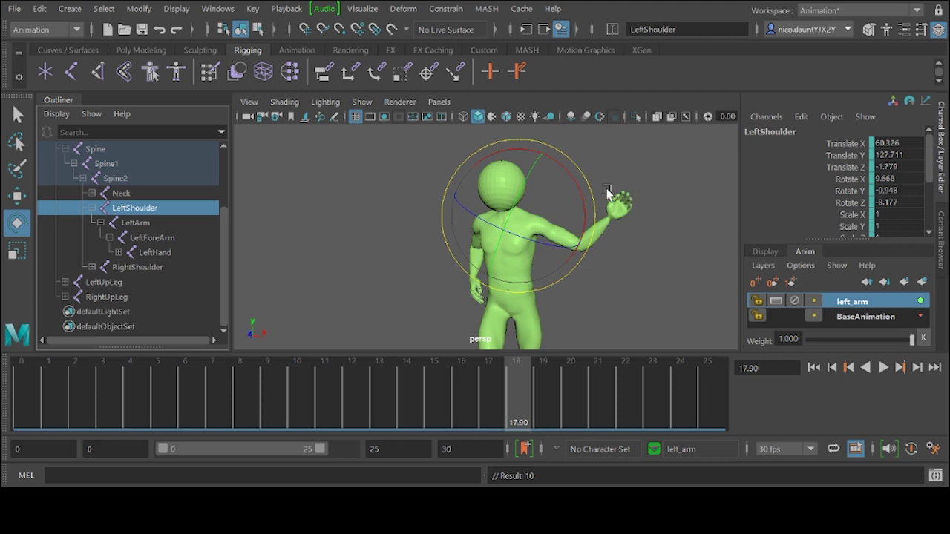
drag(597, 194, 585, 164)
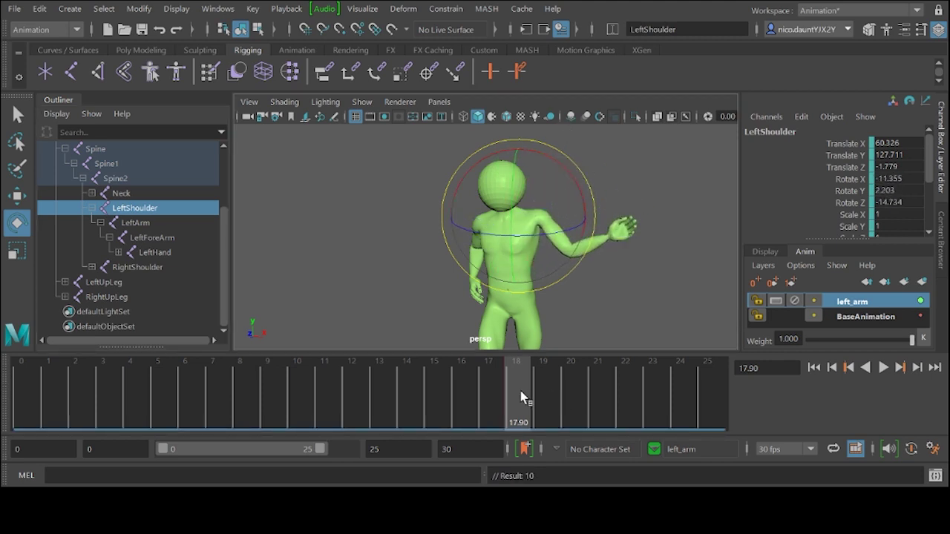
drag(522, 399, 43, 342)
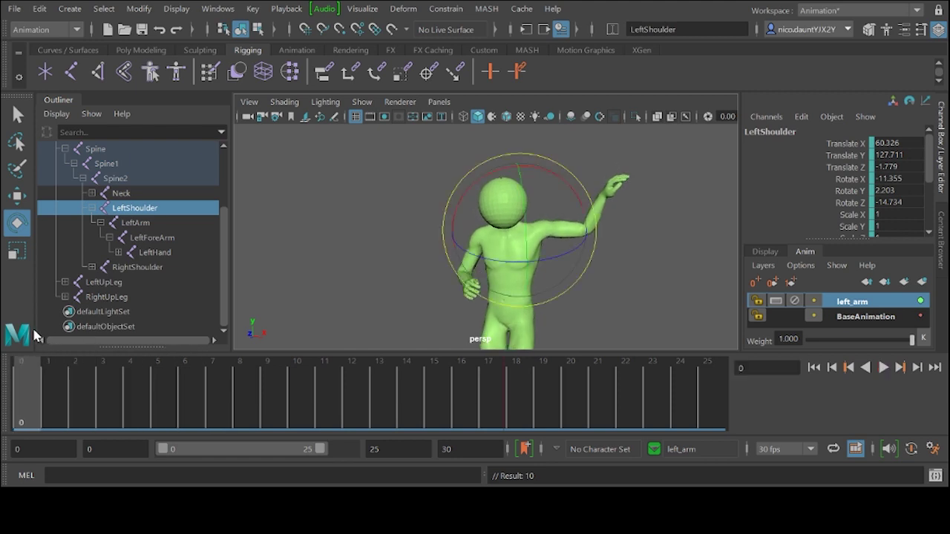
key(alt+v)
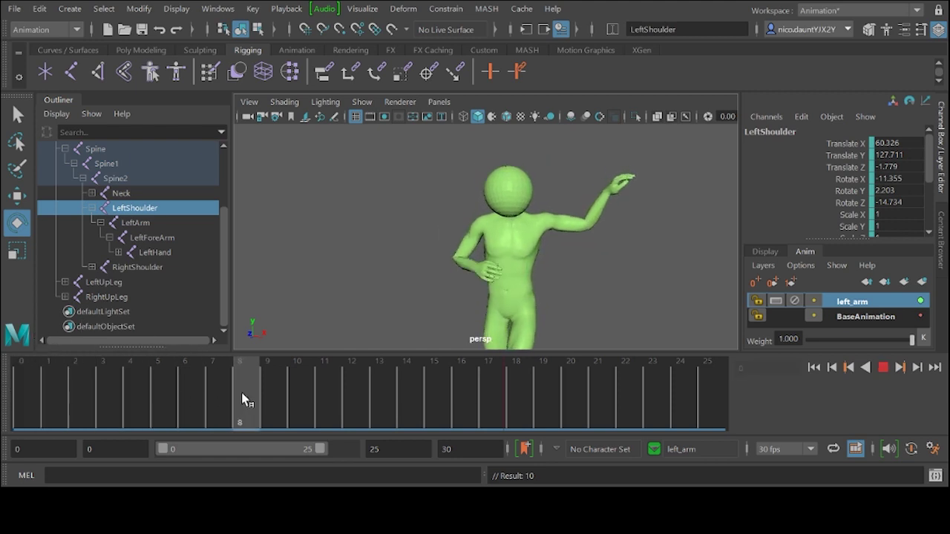
drag(141, 363, 3, 333)
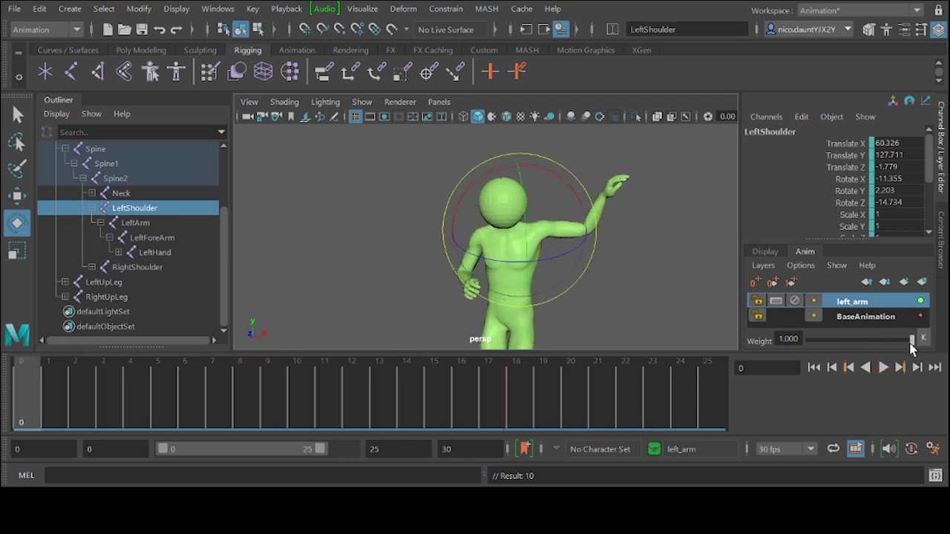
Step: Toggle the left_arm layer's lock and mute during playback to compare the wave
click(796, 302)
click(884, 369)
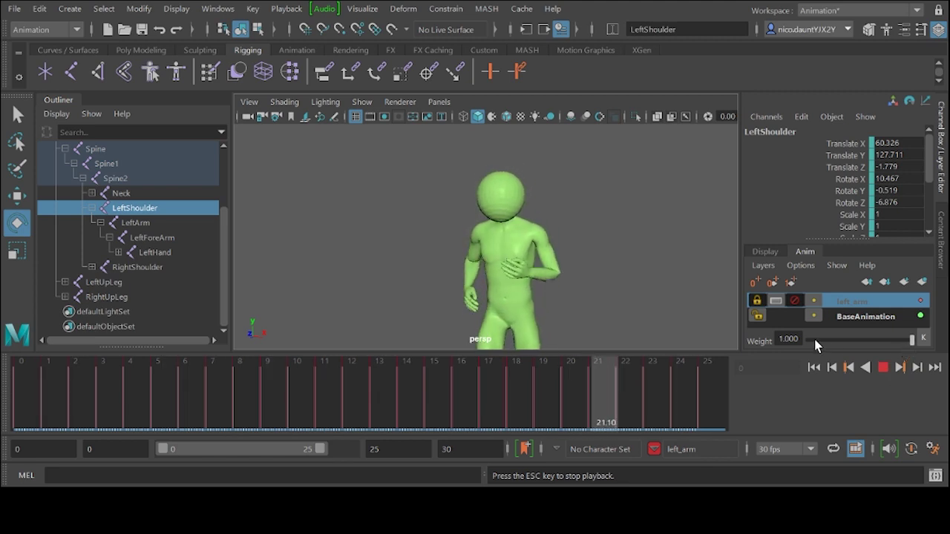
click(795, 300)
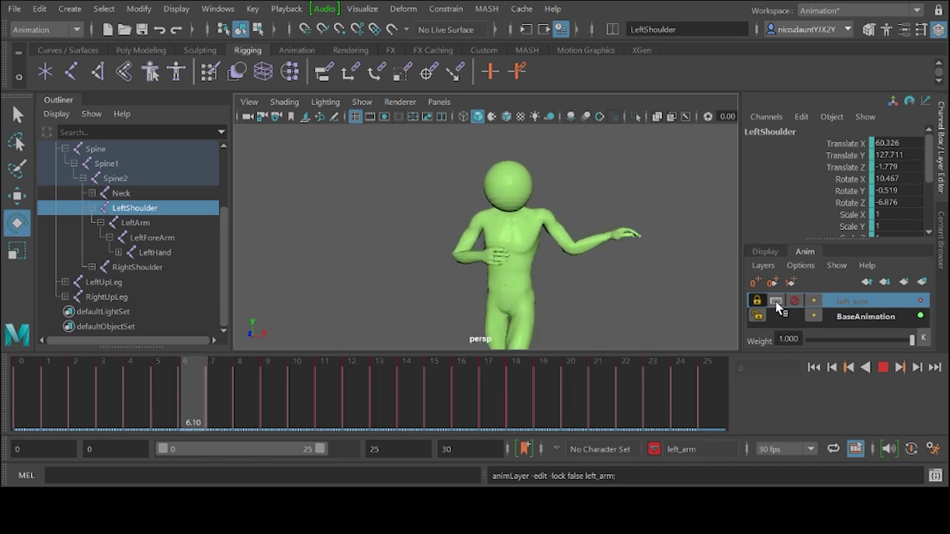
click(795, 301)
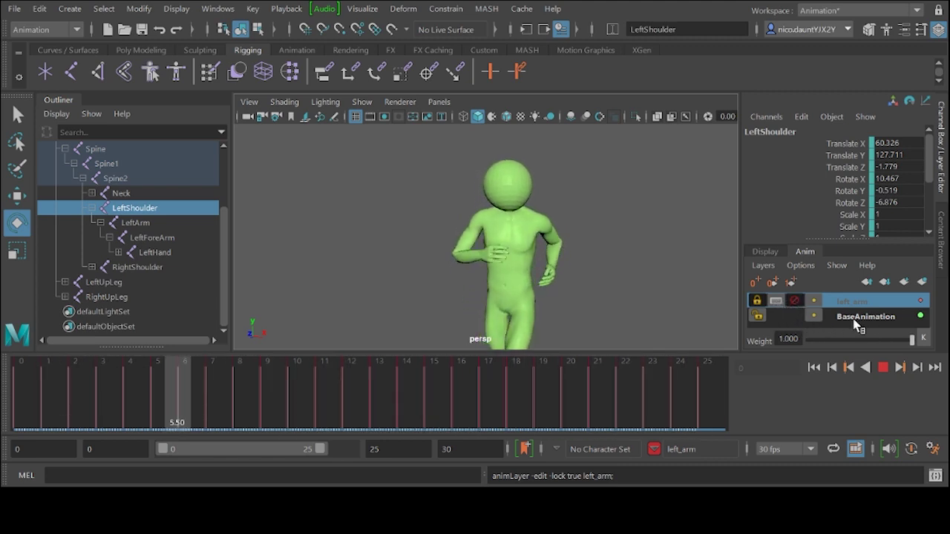
click(777, 301)
click(883, 368)
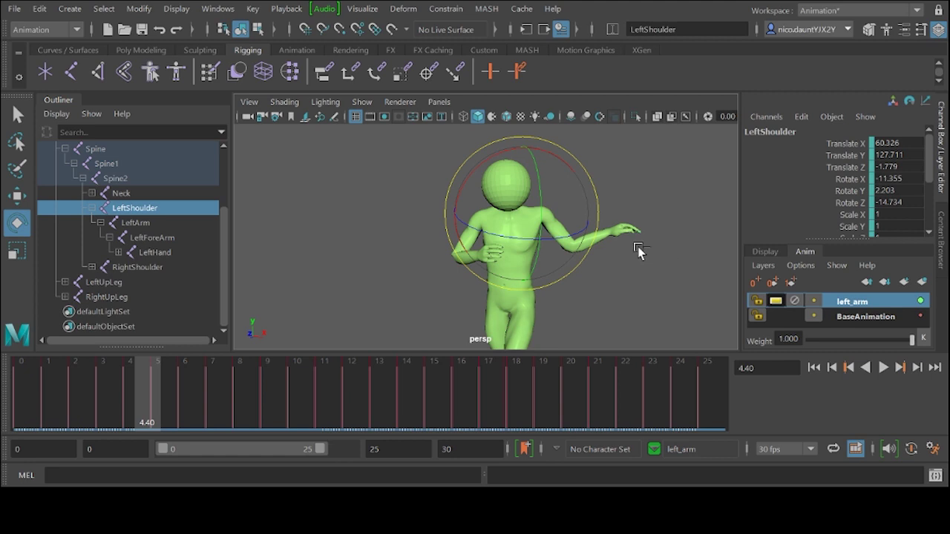
Step: Undo the left-arm keys and rotations five times, replay, and lock left_arm
key(ctrl+z)
key(ctrl+z)
key(ctrl+z)
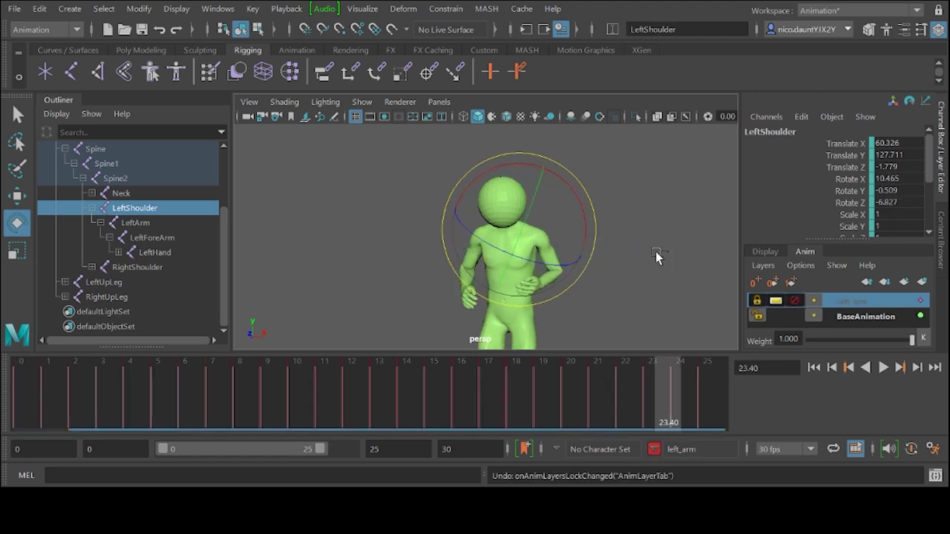
key(ctrl+z)
key(ctrl+z)
key(ctrl+z)
key(ctrl+z)
key(ctrl+z)
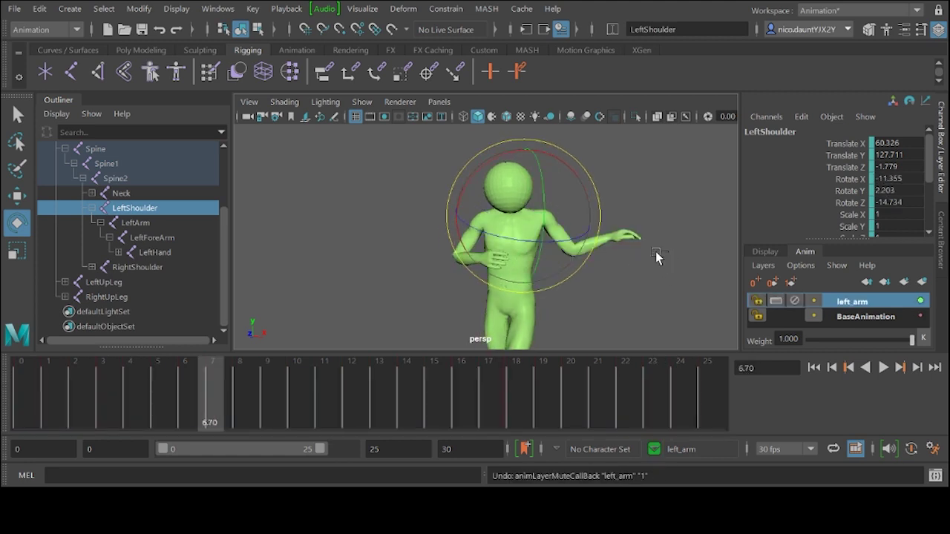
key(ctrl+z)
key(ctrl+z)
key(ctrl+z)
key(ctrl+z)
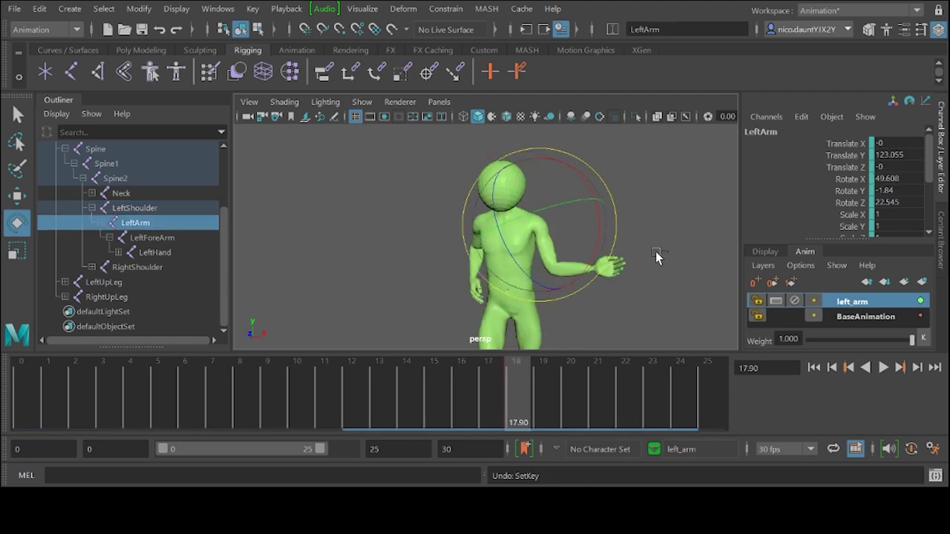
key(ctrl+z)
key(ctrl+z)
key(ctrl+z)
key(ctrl+z)
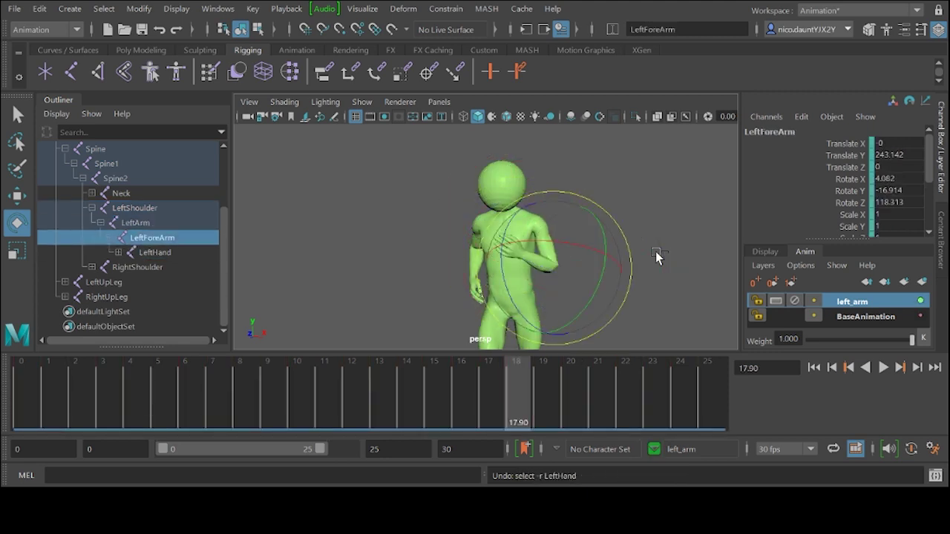
key(ctrl+z)
key(ctrl+z)
key(ctrl+z)
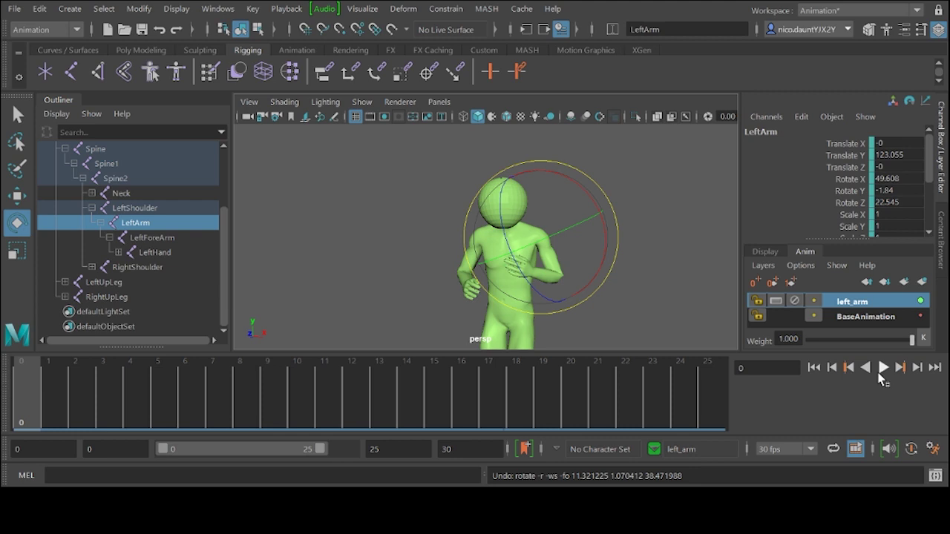
click(881, 371)
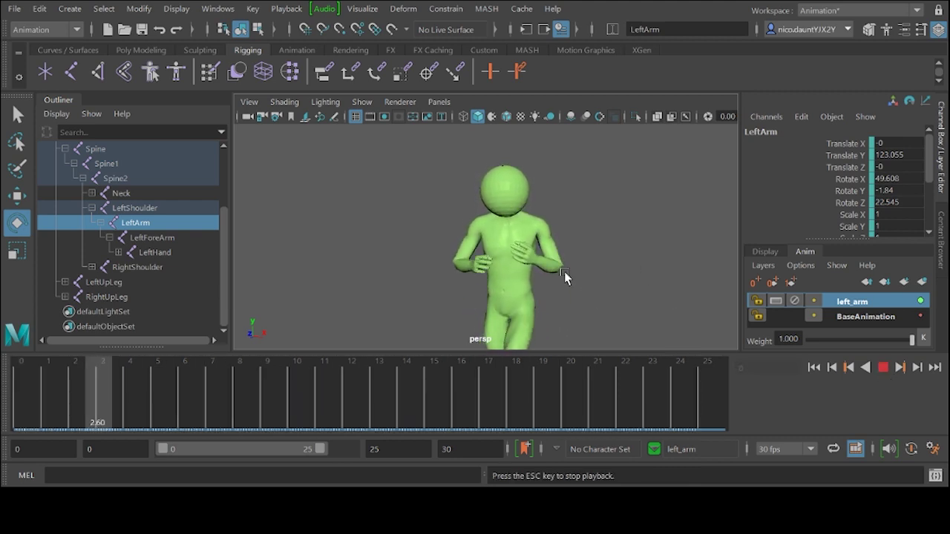
click(795, 301)
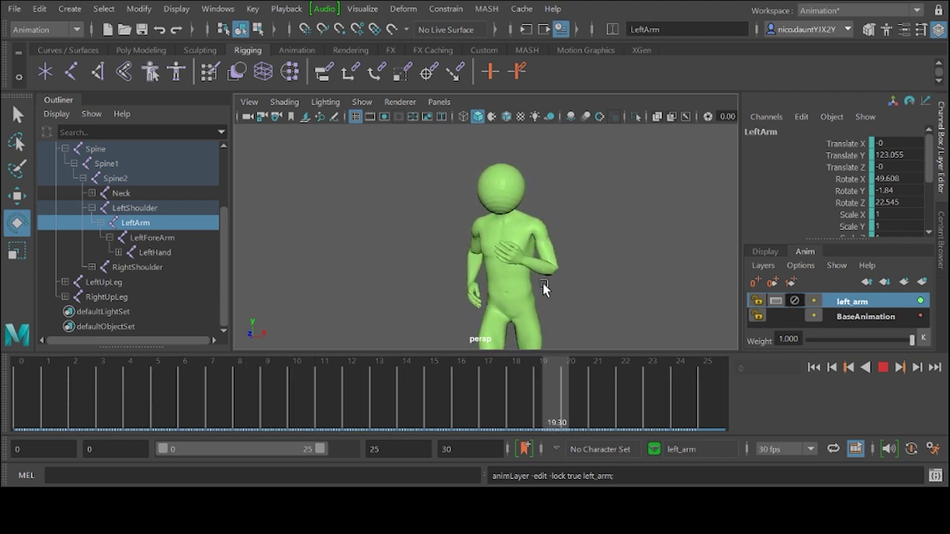
Step: Toggle the left_arm layer's lock on and off, leaving it unlocked
click(795, 302)
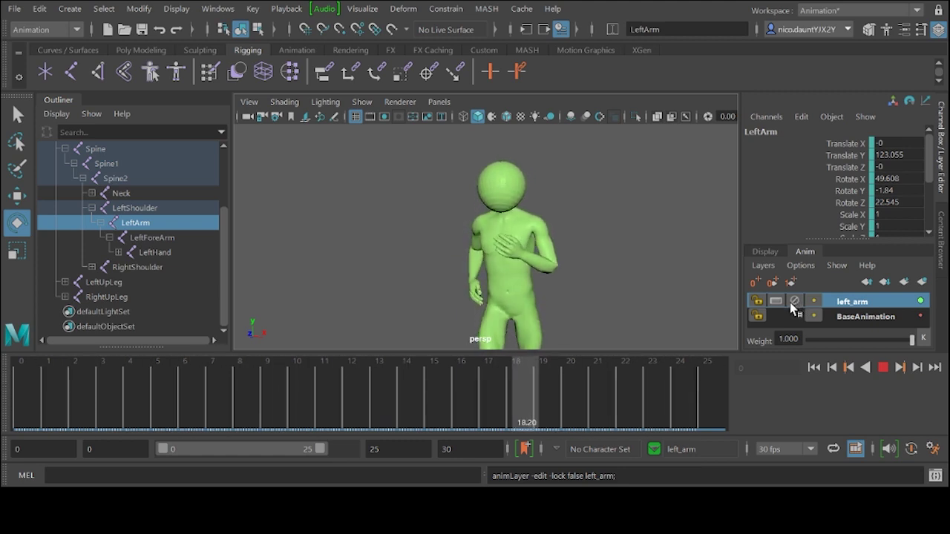
click(794, 302)
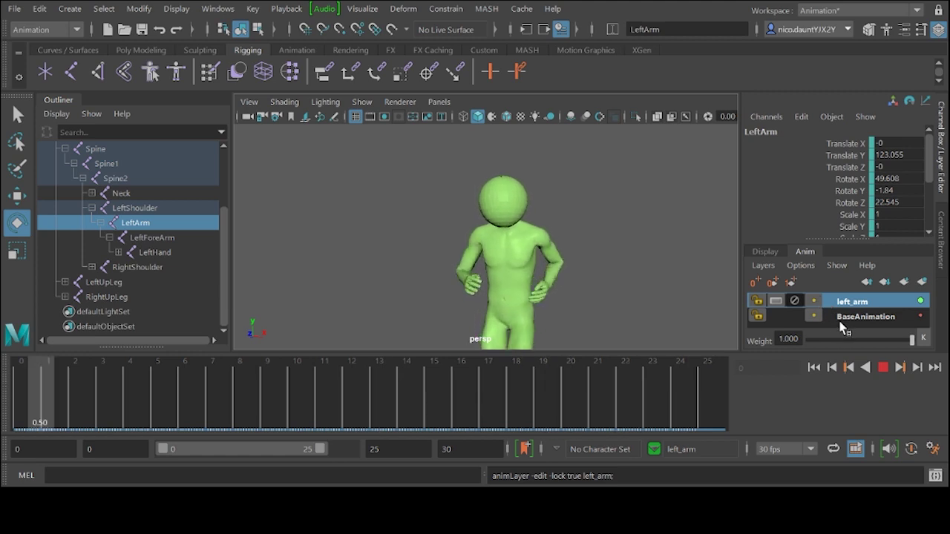
click(794, 302)
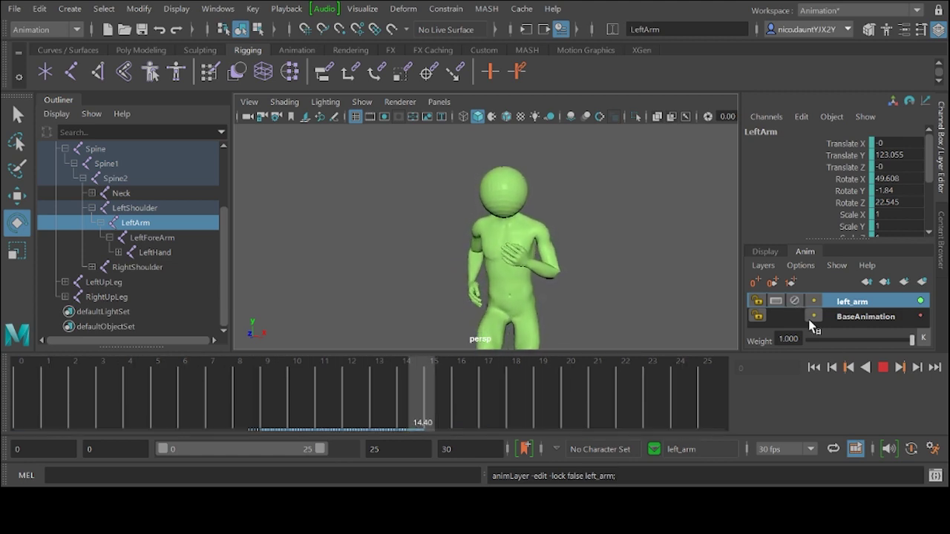
Step: Raise the LeftArm joint at the last frame, 25
click(883, 367)
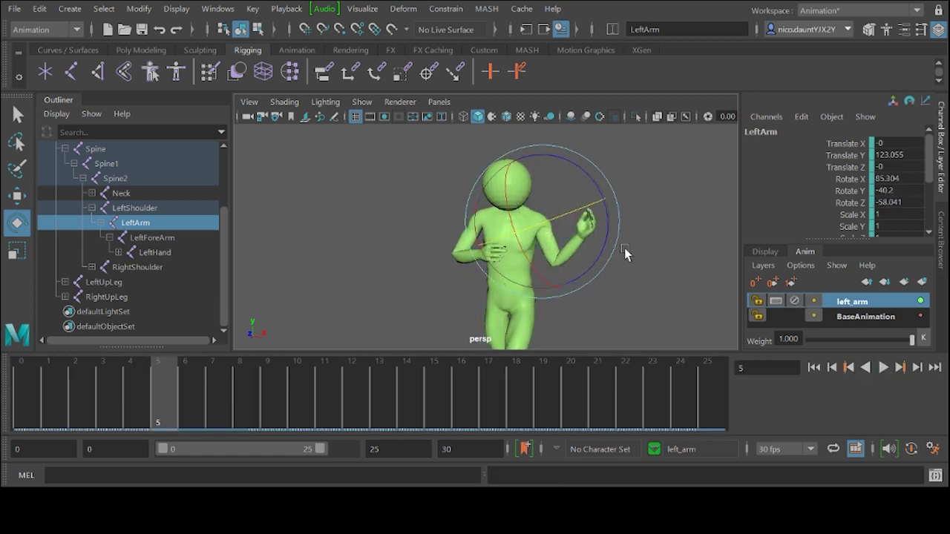
key(alt+shift+v)
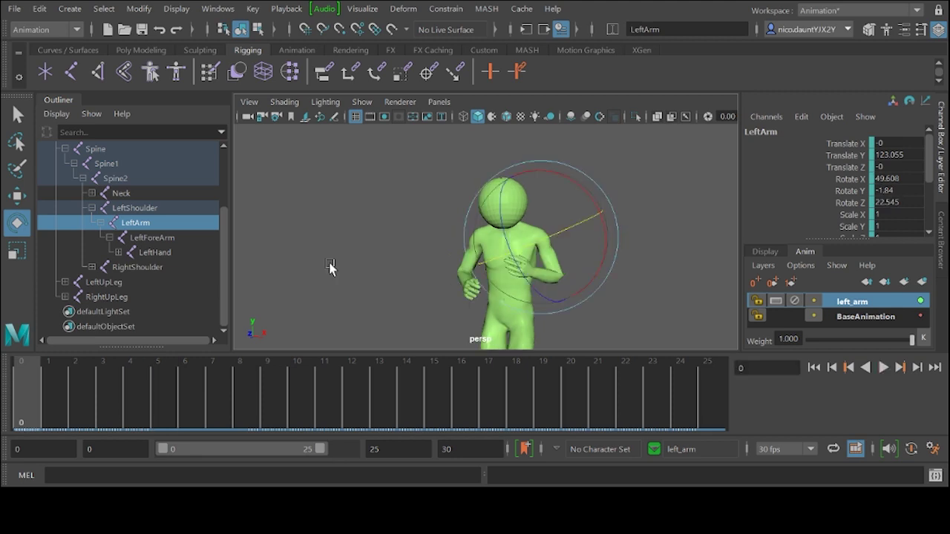
click(551, 256)
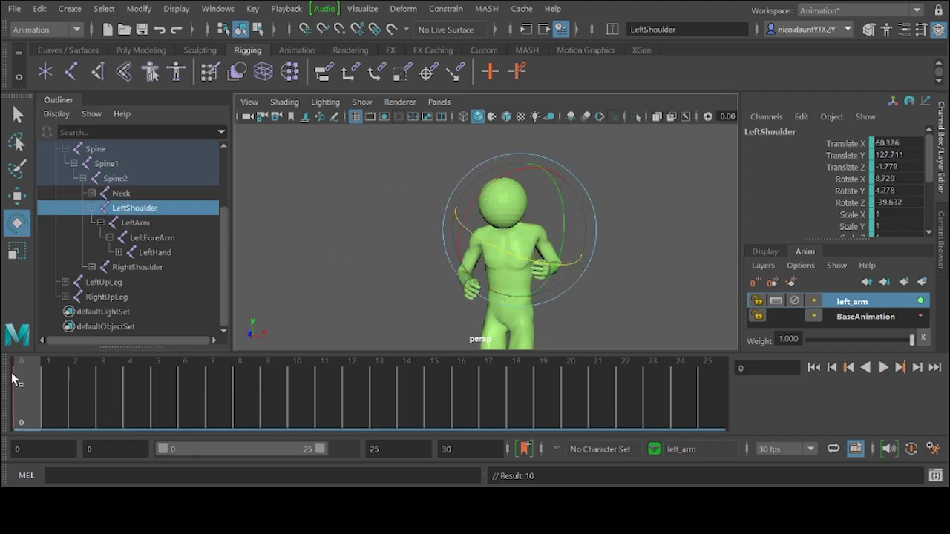
click(707, 393)
click(142, 222)
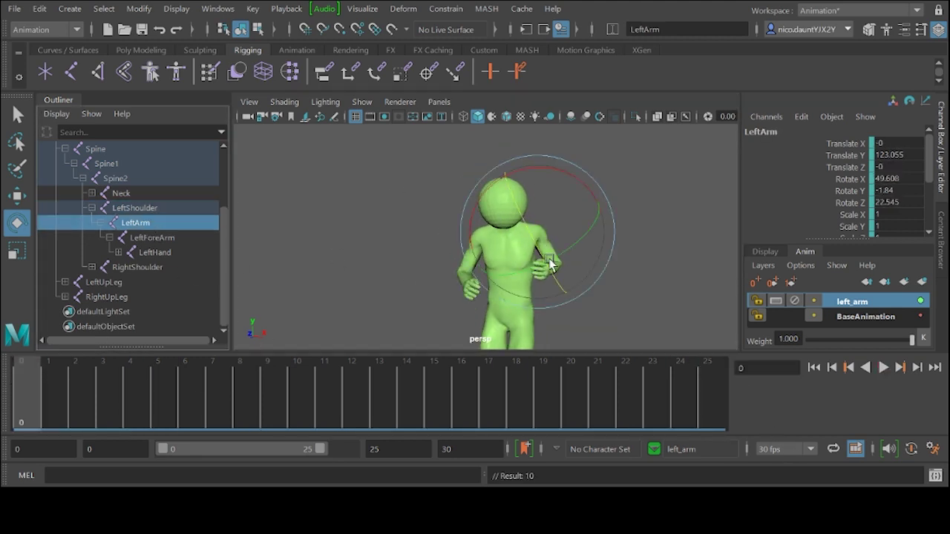
drag(551, 264, 482, 211)
click(152, 238)
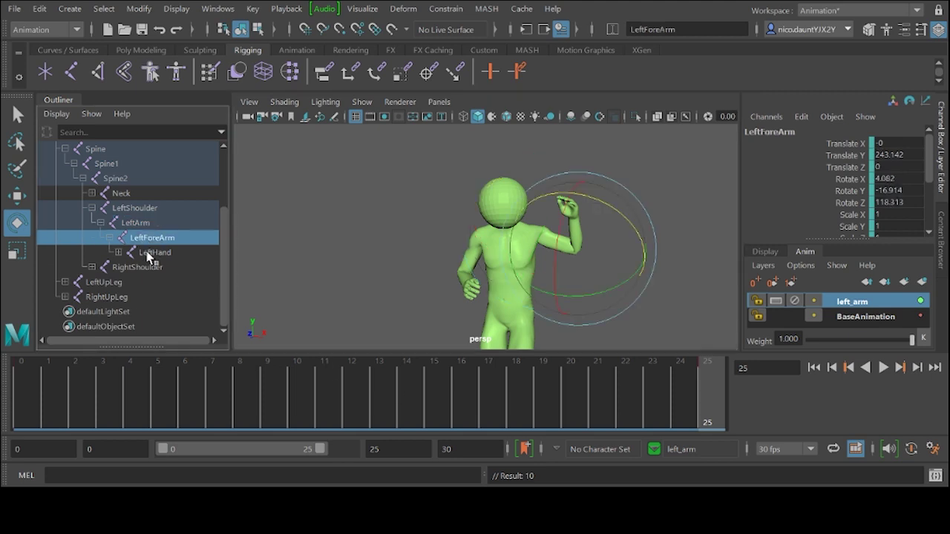
Step: Replay the run several times to review the raised left arm
key(alt+v)
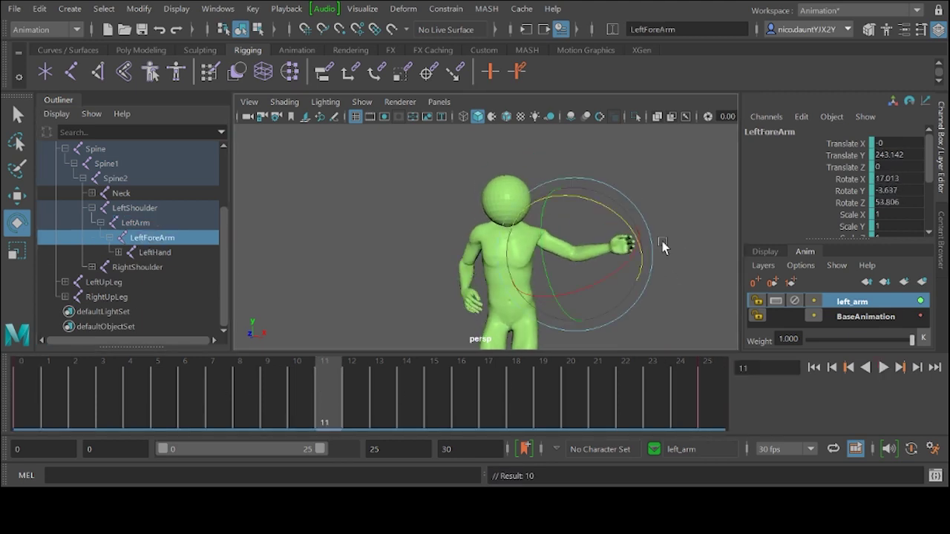
key(alt+v)
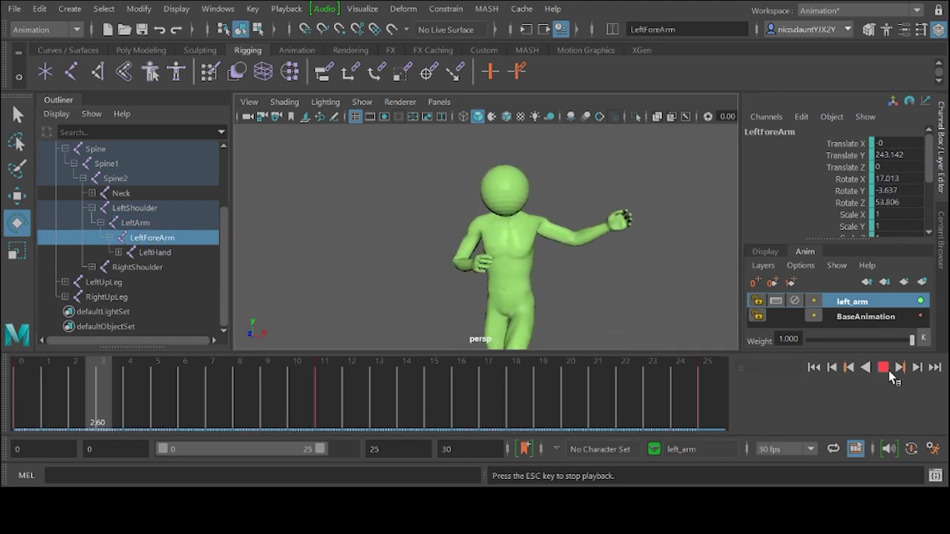
key(alt+v)
key(Up)
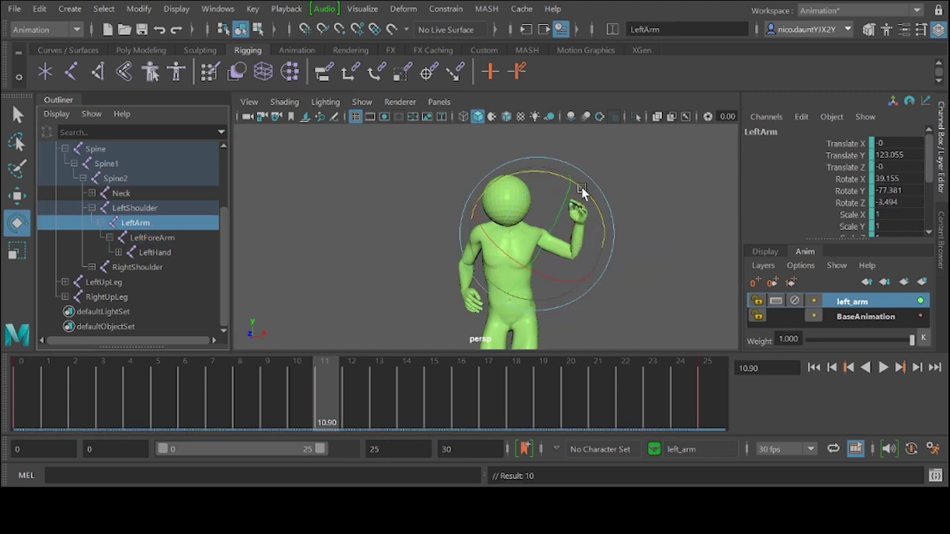
click(883, 367)
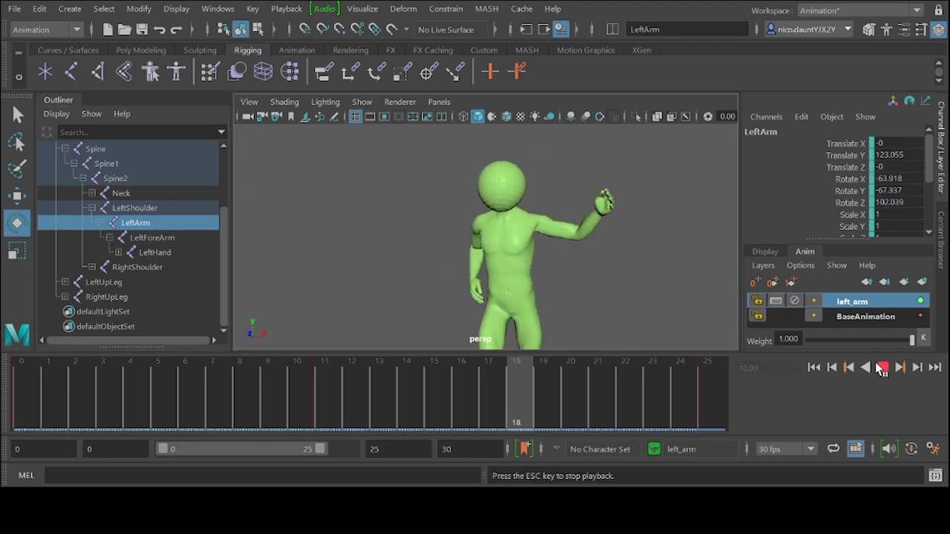
key(Escape)
key(Down)
key(alt+v)
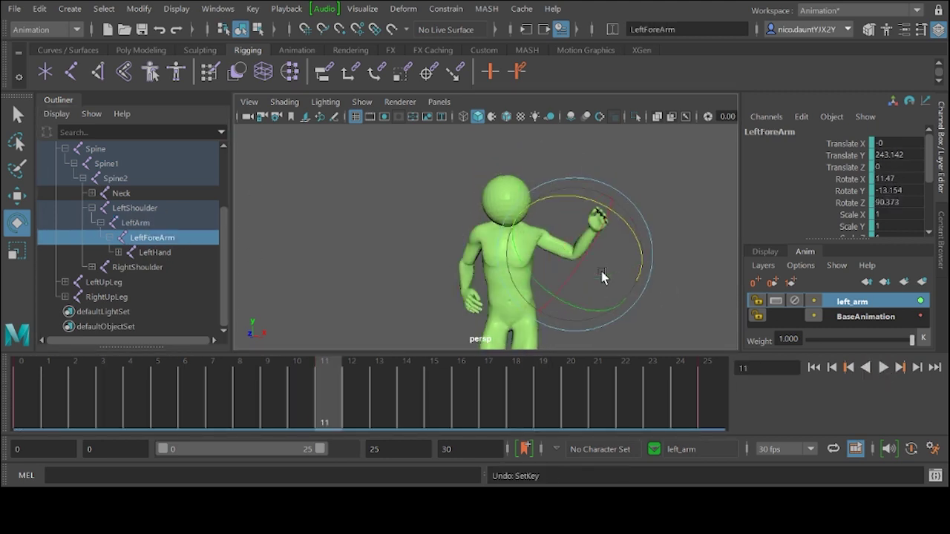
key(Escape)
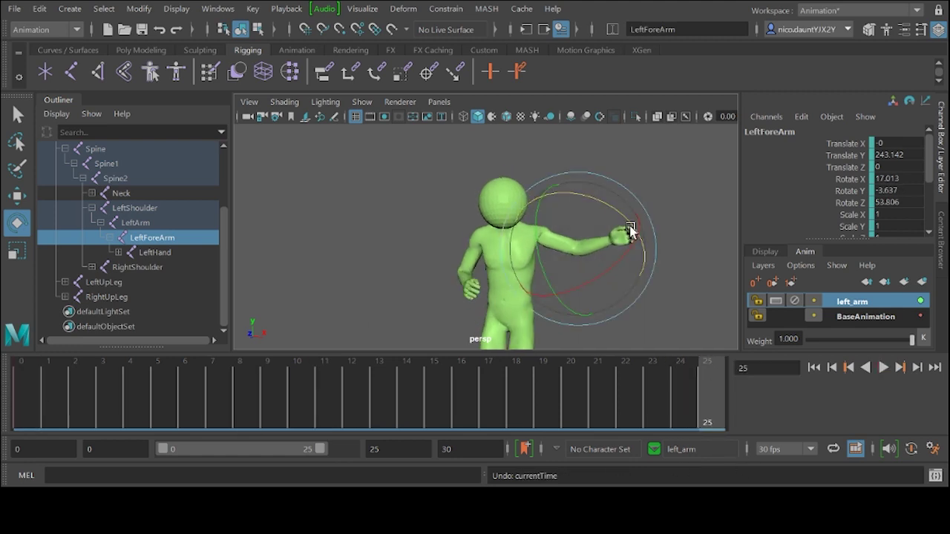
click(882, 367)
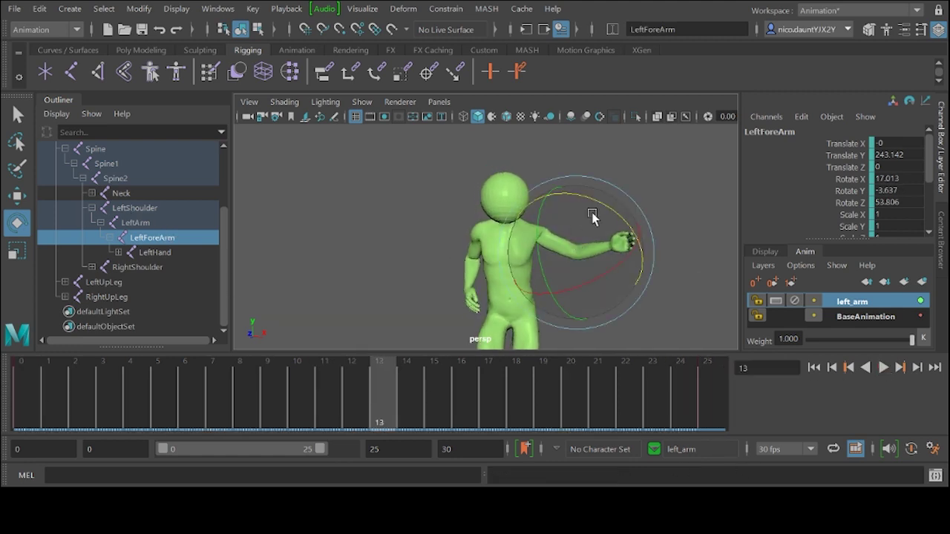
Step: Swing the LeftShoulder upward at frame 11 and replay to check it
click(139, 223)
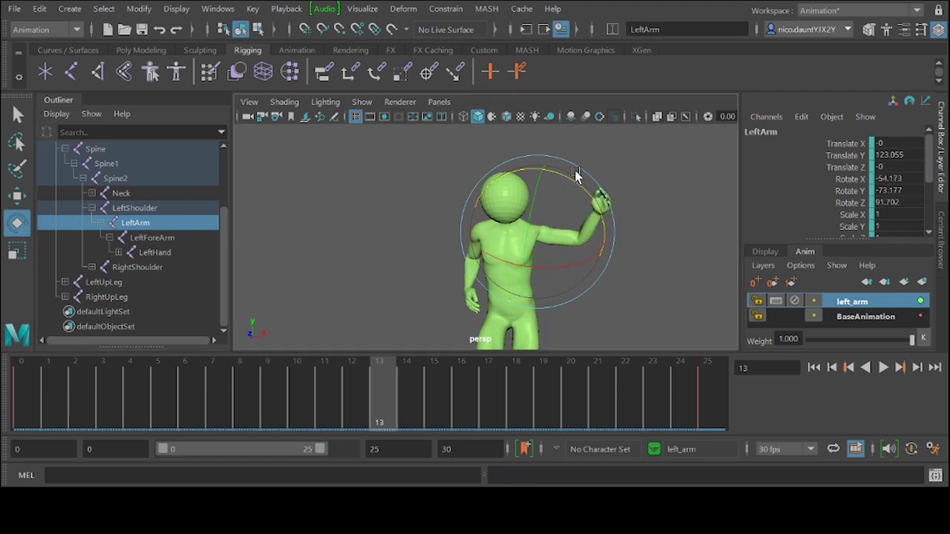
click(882, 368)
click(882, 368)
click(135, 208)
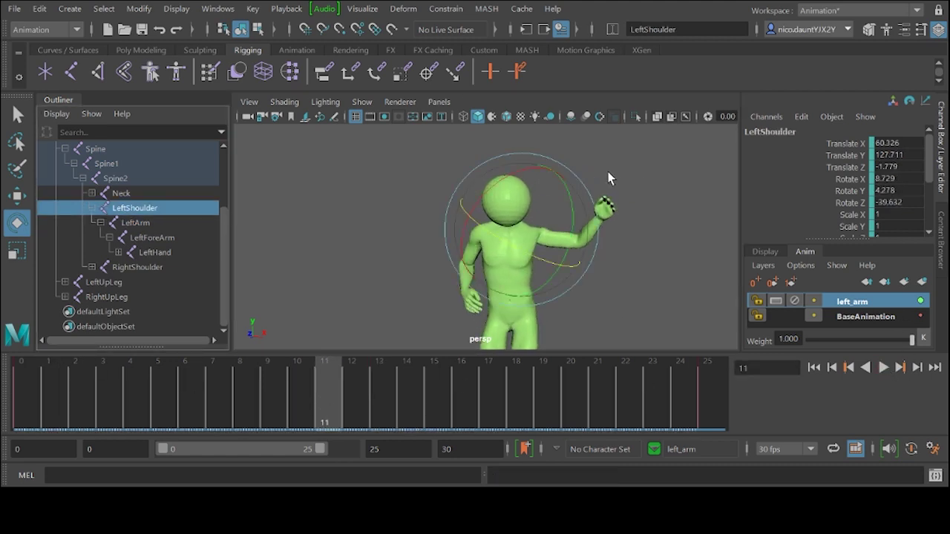
drag(607, 173, 489, 175)
click(882, 367)
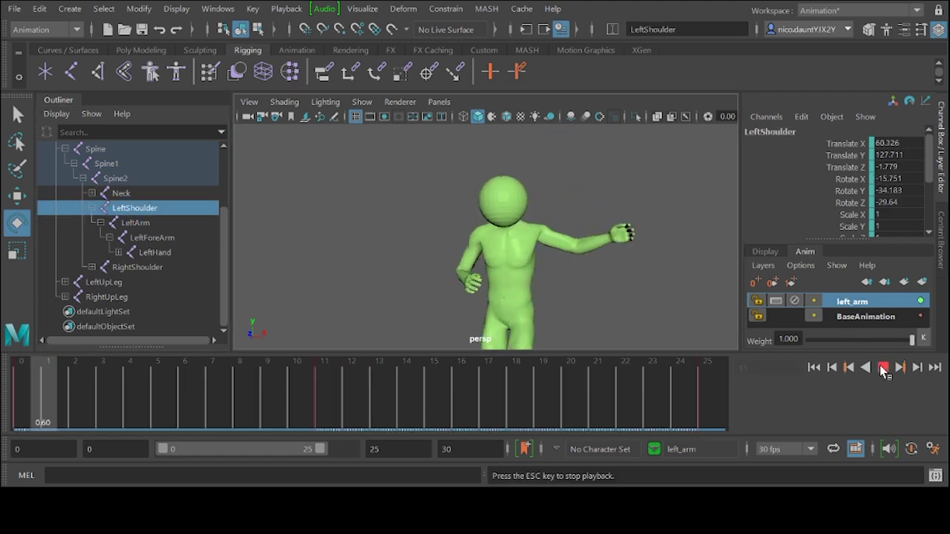
click(21, 401)
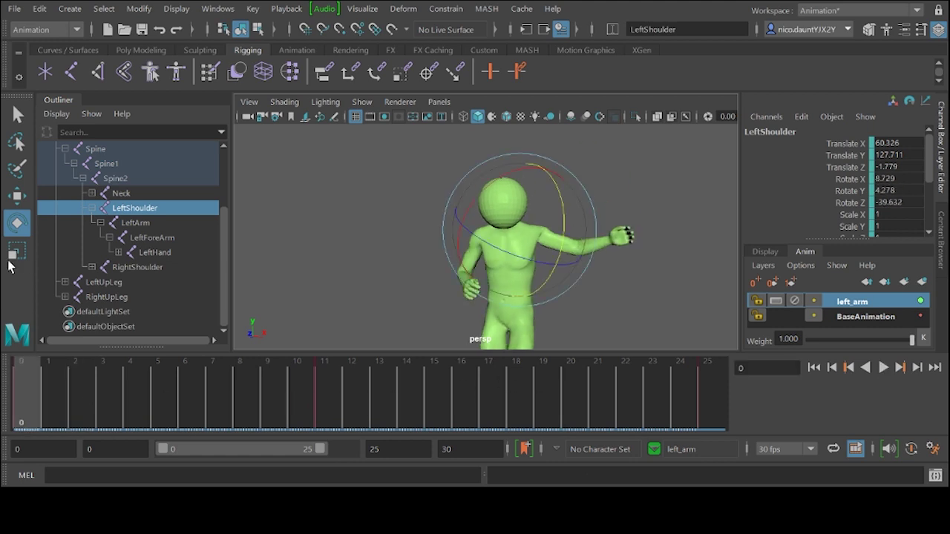
Step: Create a layer from RightShoulder, RightArm and RightForeArm and name it right_arm
click(126, 269)
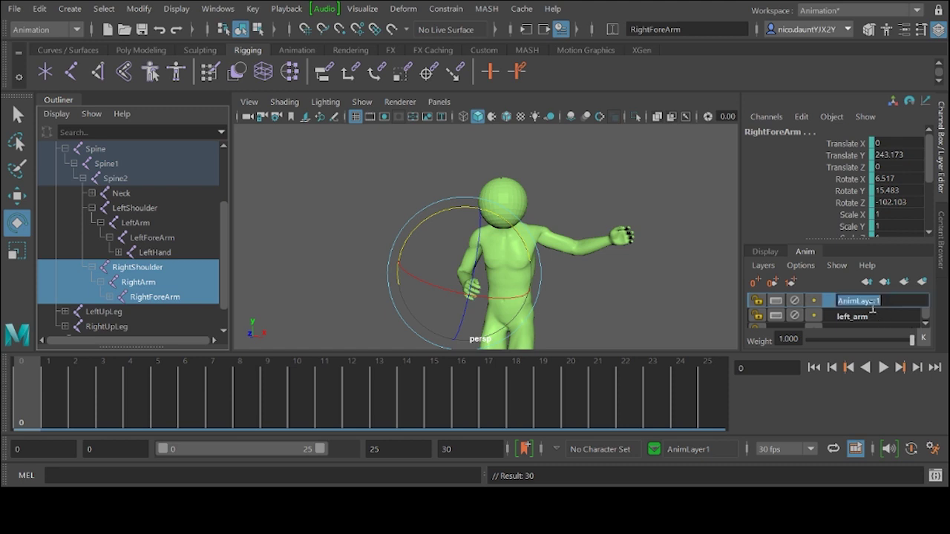
text(m)
key(Return)
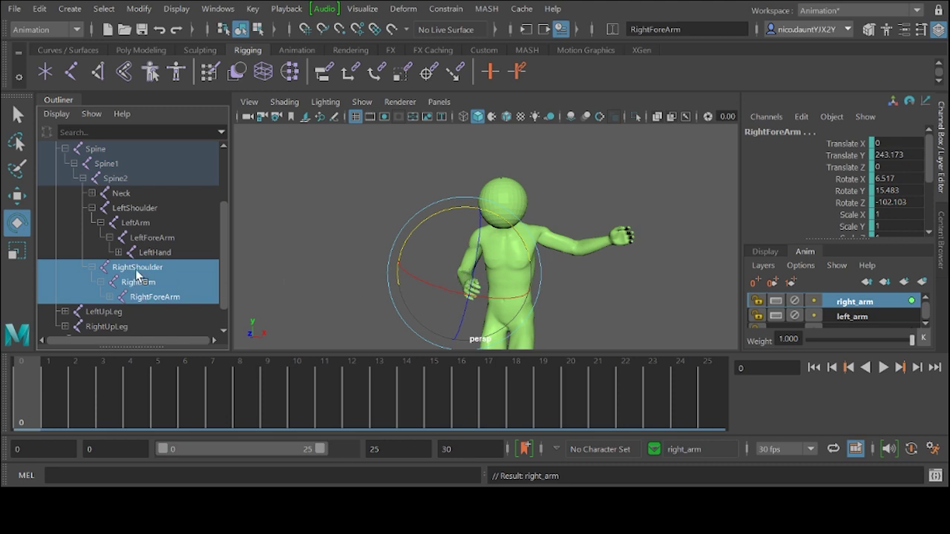
Step: Raise the right arm at frame 11 and play back to check it
click(468, 191)
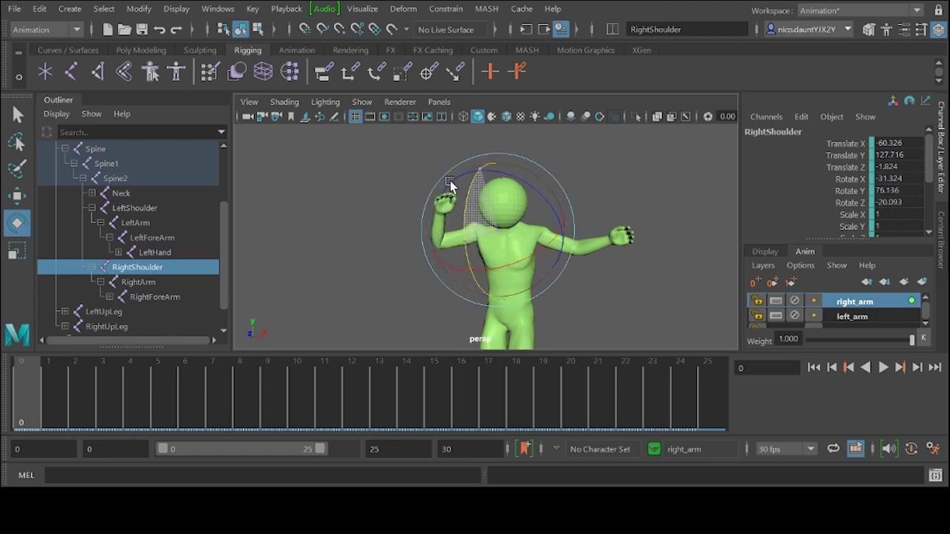
key(alt+v)
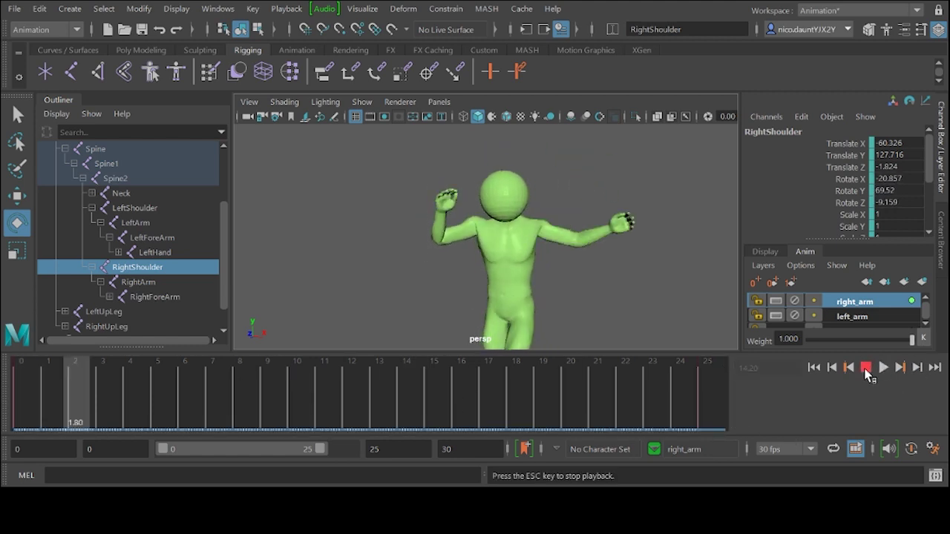
click(333, 397)
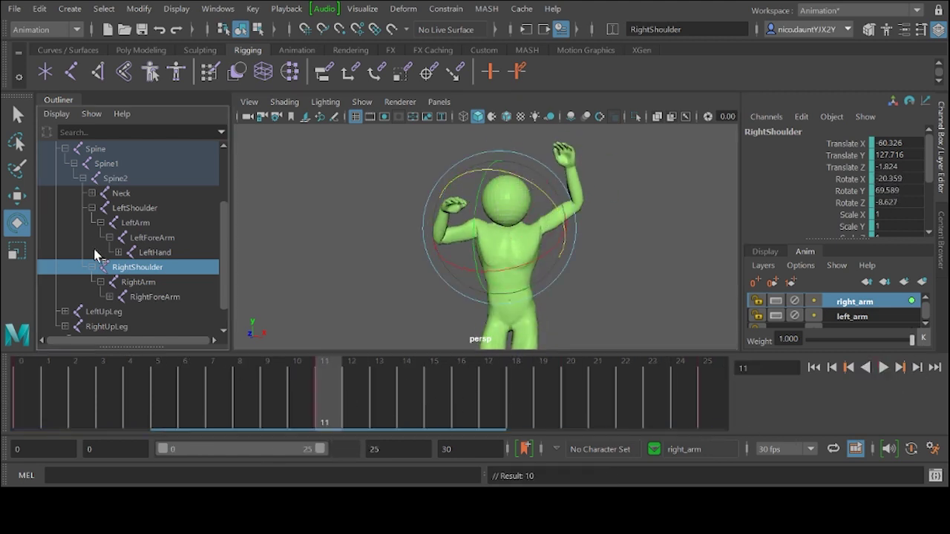
key(Down)
key(alt+shift+v)
click(326, 374)
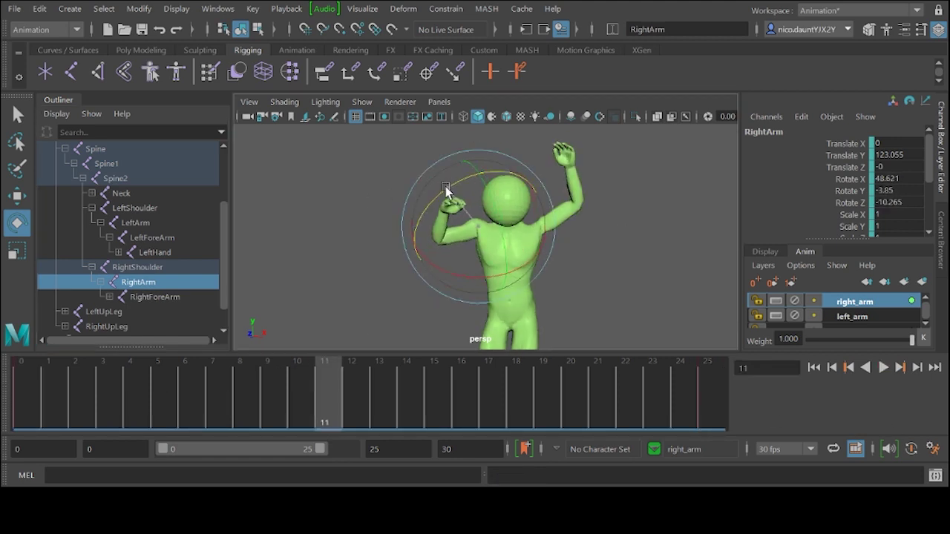
mouse_move(445, 186)
mouse_down()
mouse_move(435, 170)
mouse_move(452, 182)
mouse_up()
click(880, 368)
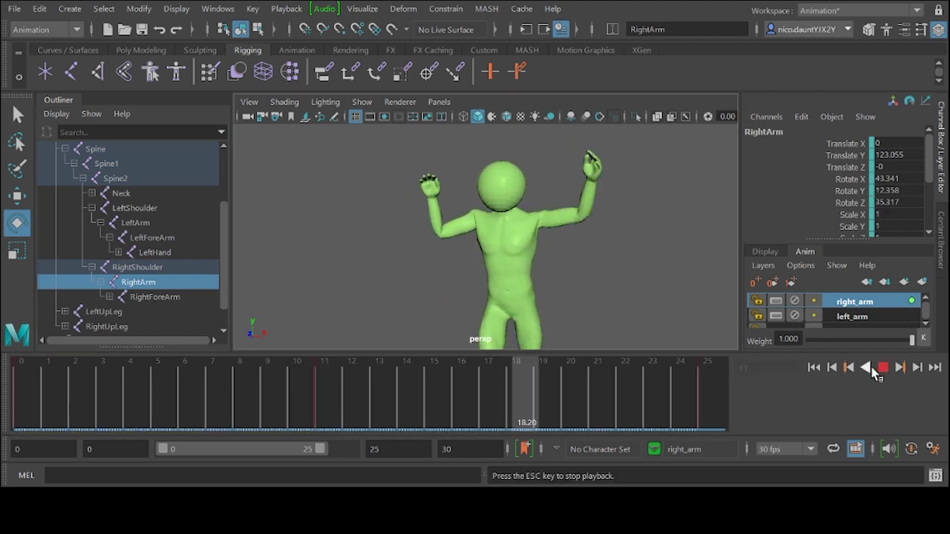
click(880, 368)
Step: Bend RightForeArm around frame 17 to Rotate Z -108.07 and review both arms
key(Down)
key(alt+shift+v)
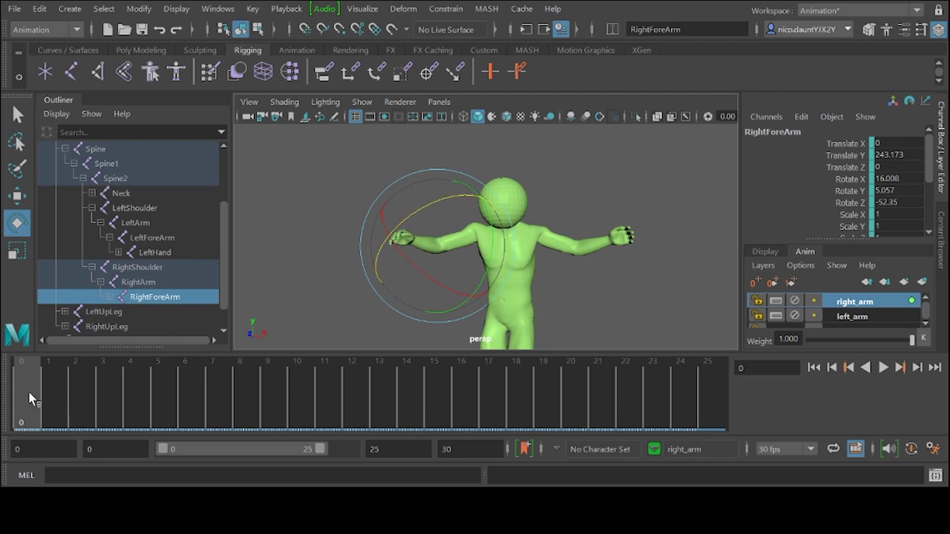
drag(35, 400, 352, 401)
click(882, 368)
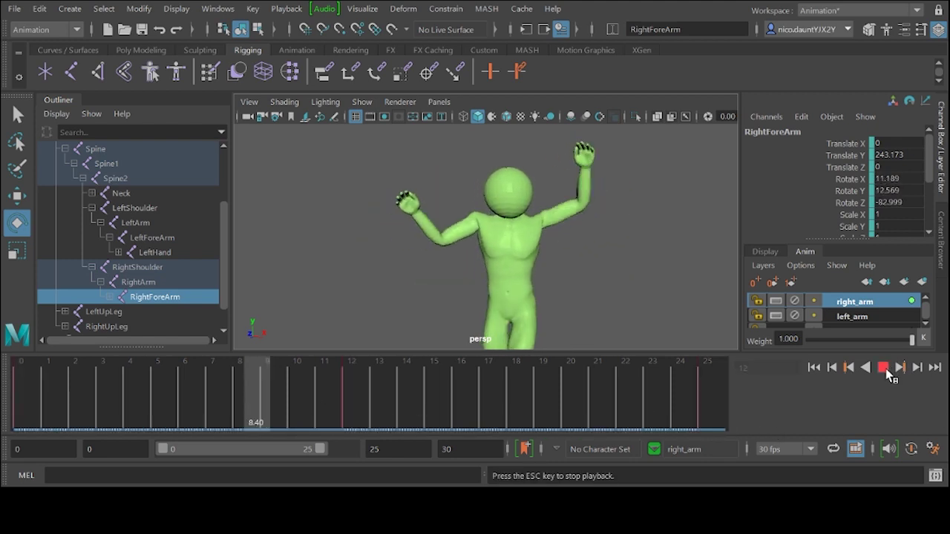
click(883, 368)
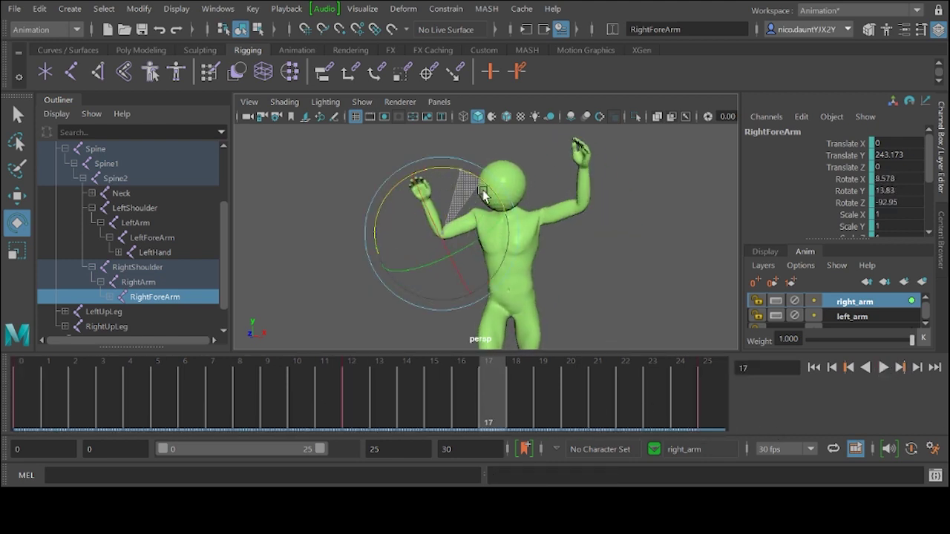
drag(490, 401, 460, 393)
click(882, 368)
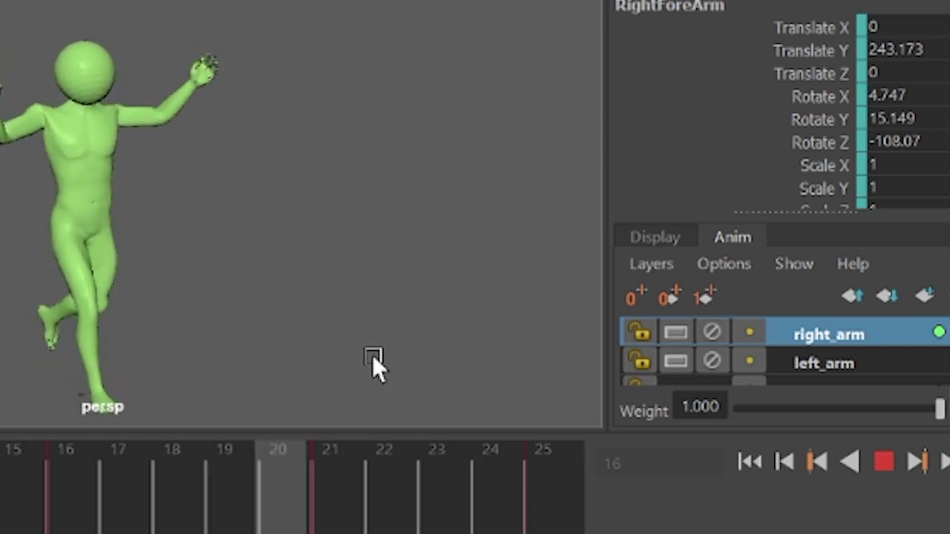
scroll(823, 369, down, 1)
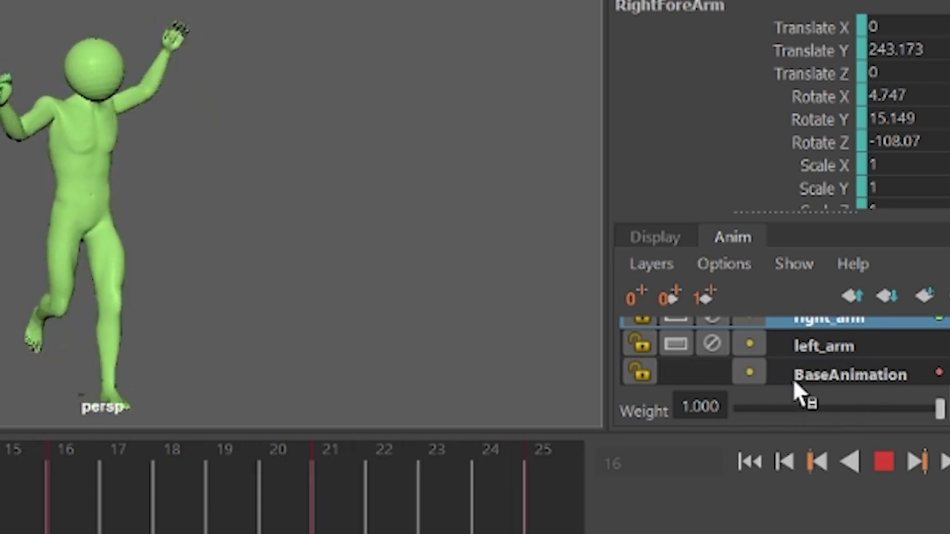
Step: Mute right_arm, lock left_arm, unlock right_arm, and set right_arm's weight to 0.552
click(710, 319)
click(711, 344)
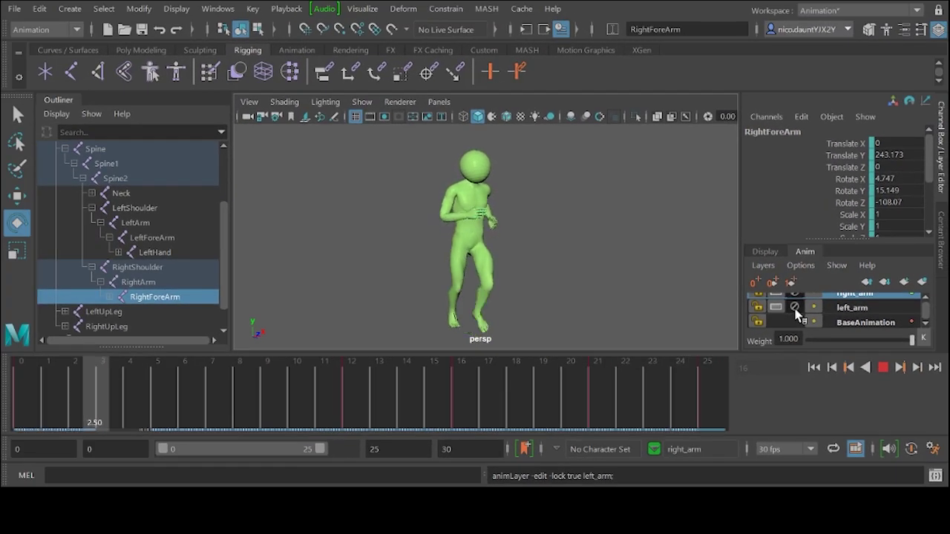
click(786, 296)
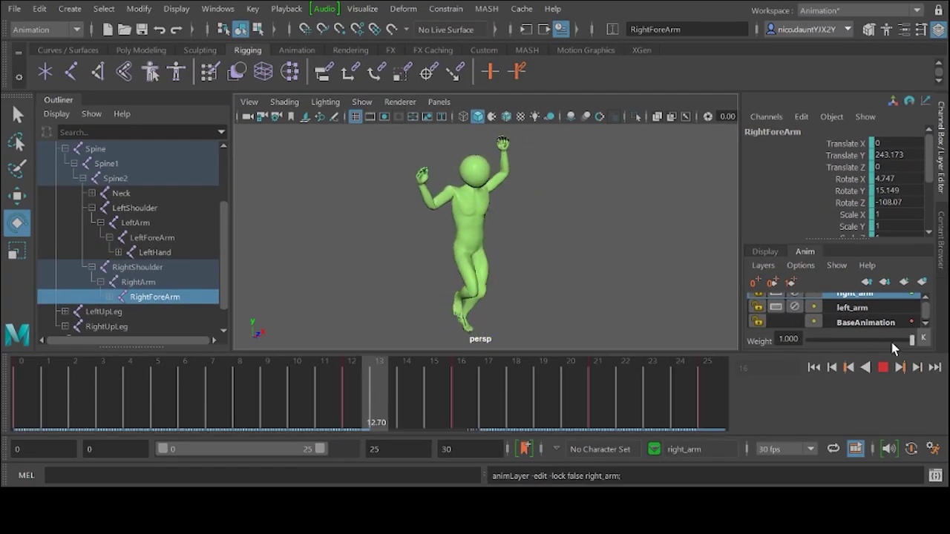
drag(912, 341, 867, 342)
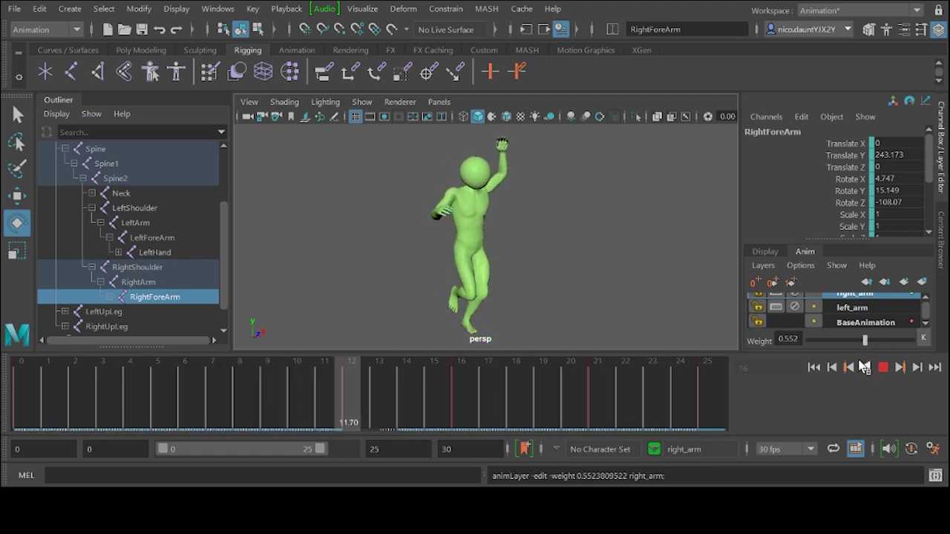